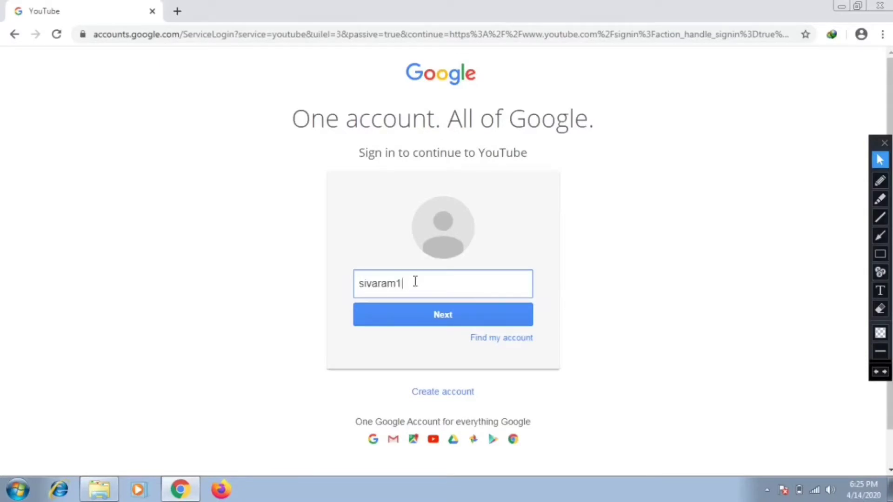
# Sign in to YouTube by submitting the account e-mail and entering the account password, with Stay signed in turned off.
pyautogui.click(448, 326)
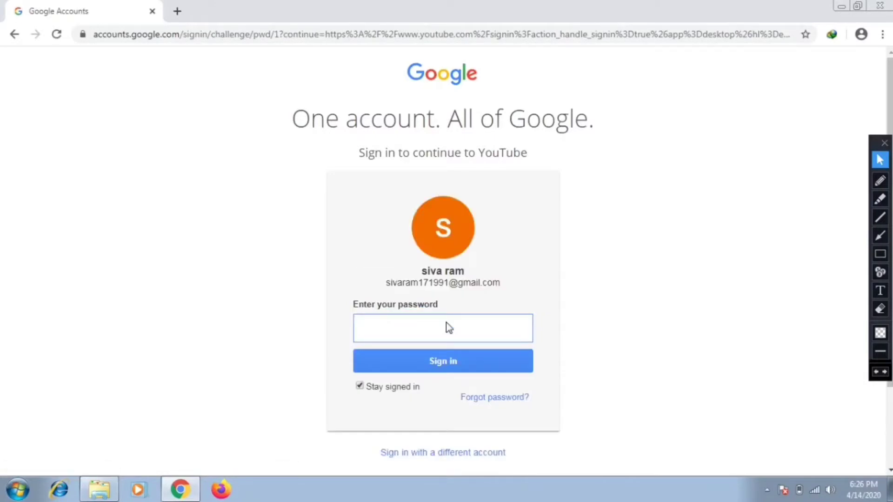
pyautogui.write('********')
pyautogui.click(360, 387)
pyautogui.click(389, 366)
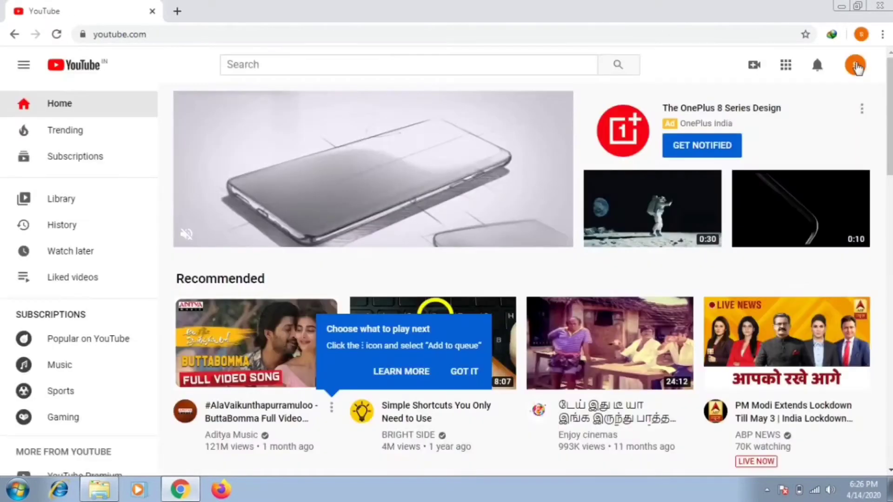
# Start creating a YouTube channel for this account and choose to use a custom name.
pyautogui.click(856, 66)
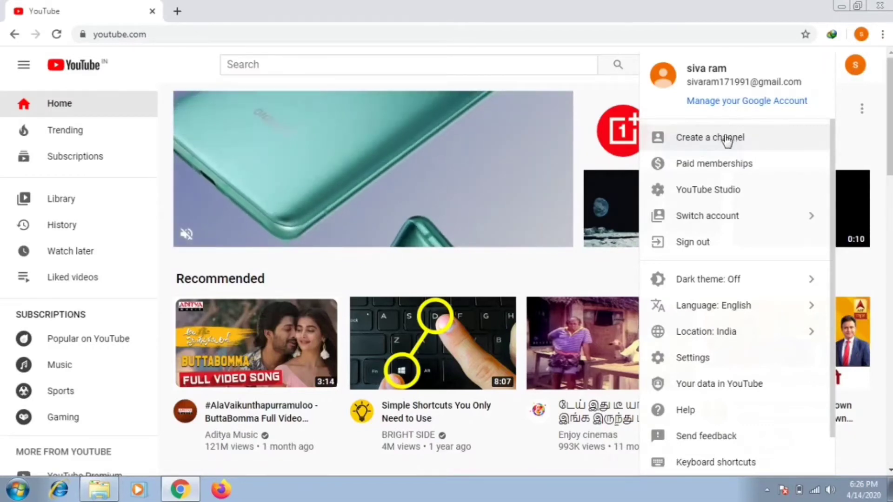
pyautogui.click(725, 143)
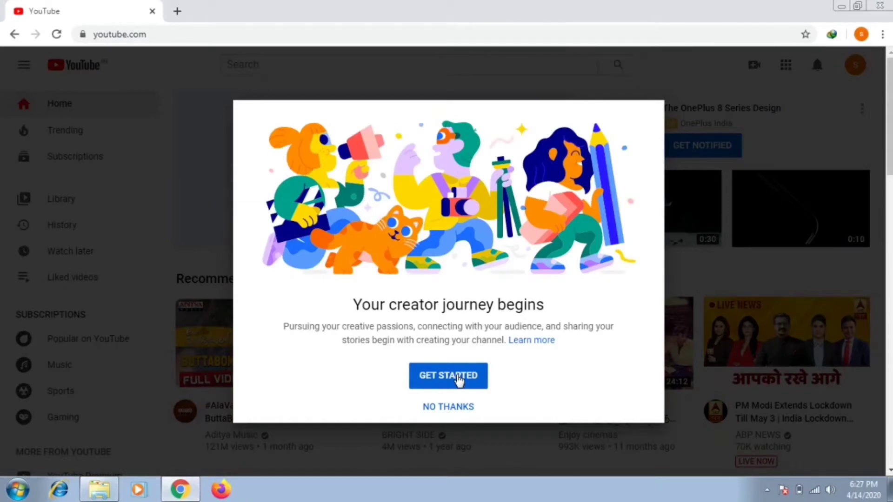
pyautogui.click(458, 379)
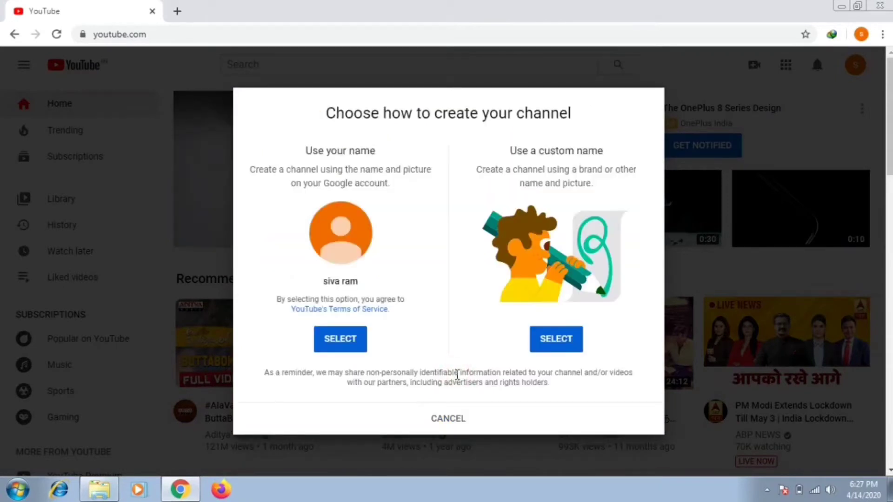
pyautogui.moveTo(508, 149); pyautogui.dragTo(593, 185)
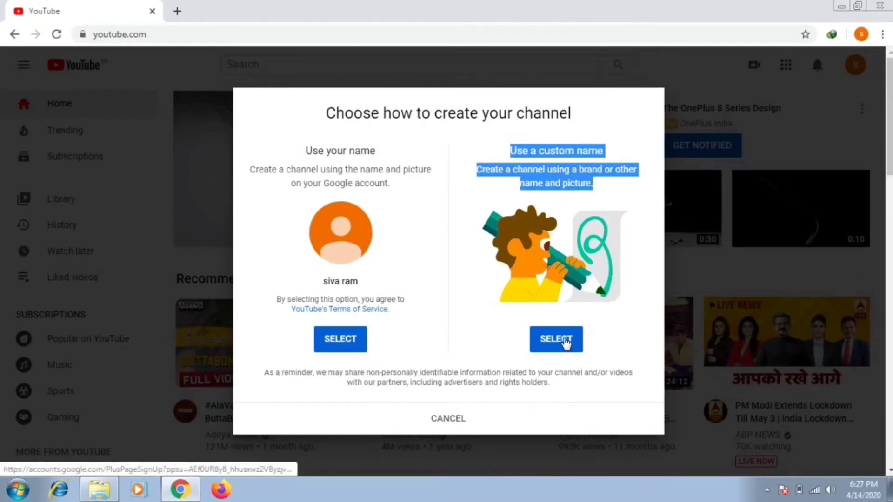
pyautogui.click(566, 343)
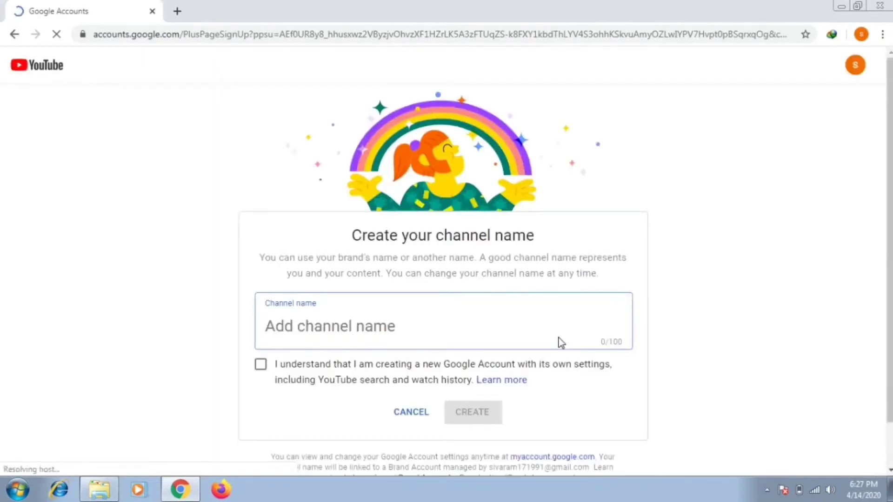
# Name the channel SIVA TECH, accept the new Google Account acknowledgement and create the channel.
pyautogui.write('SI')
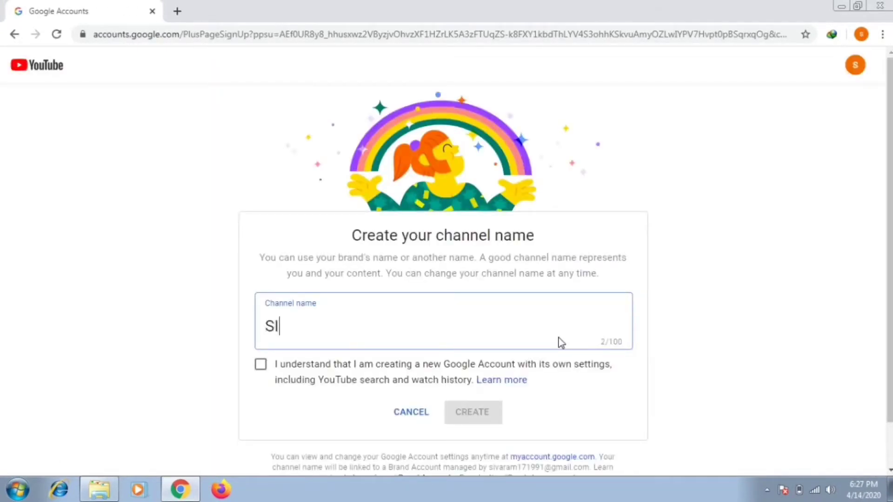
pyautogui.write('VA TECH')
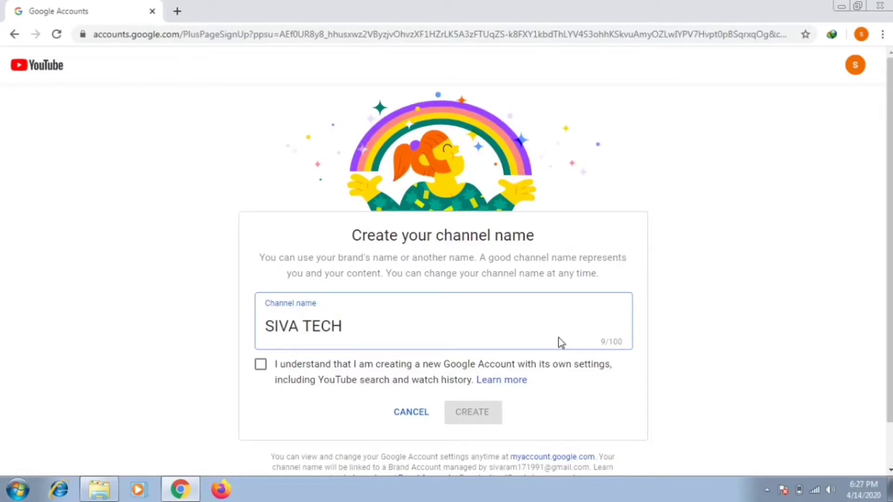
pyautogui.click(261, 367)
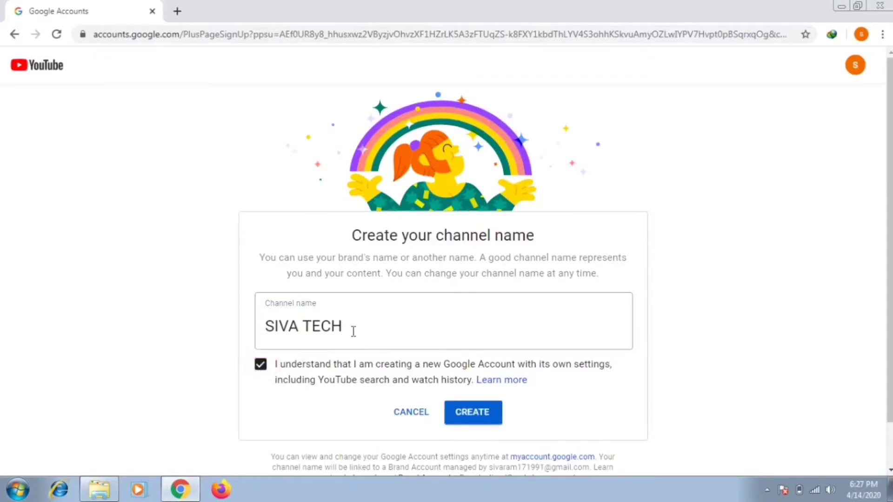
pyautogui.click(473, 414)
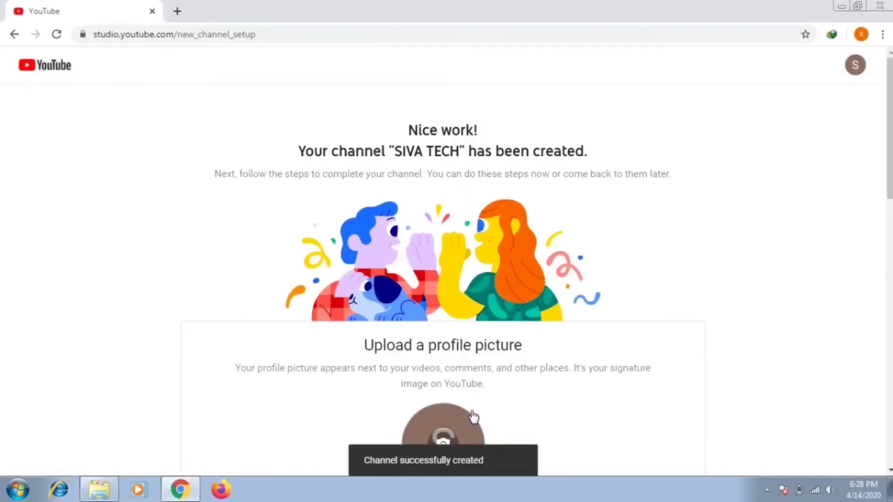
pyautogui.scroll(-4, 497, 243)
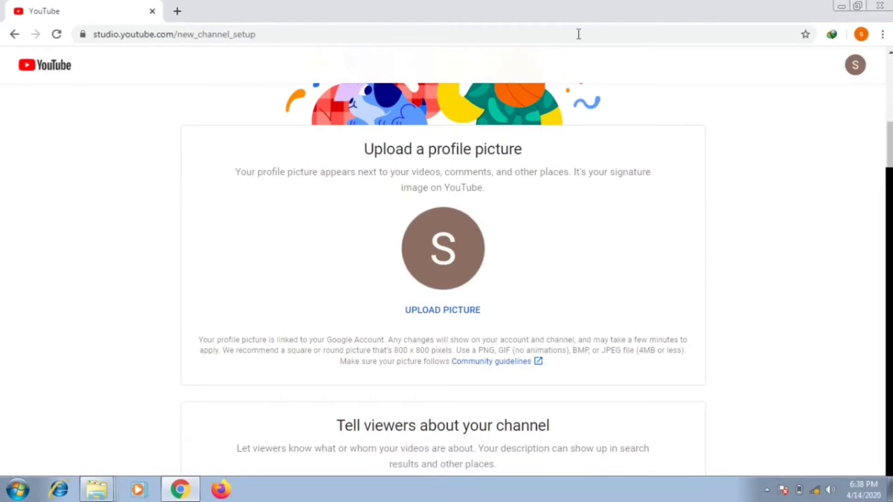
pyautogui.scroll(4, 574, 216)
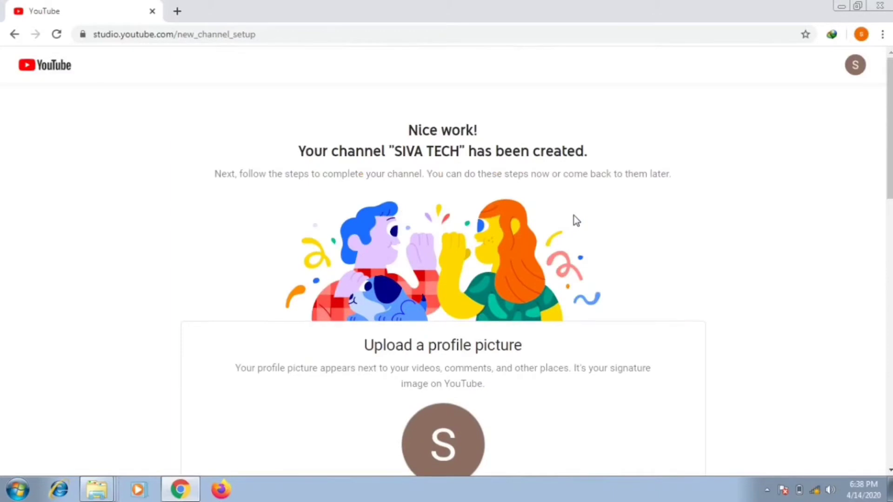
pyautogui.scroll(-5, 478, 189)
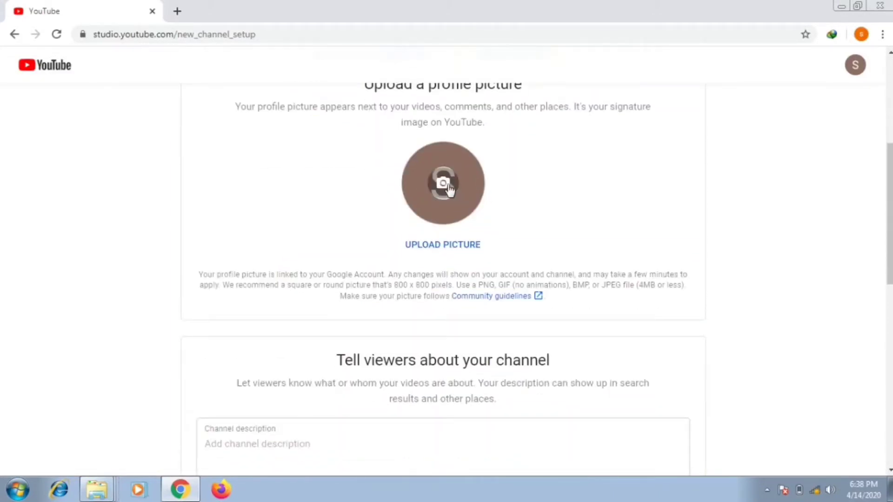
pyautogui.click(446, 186)
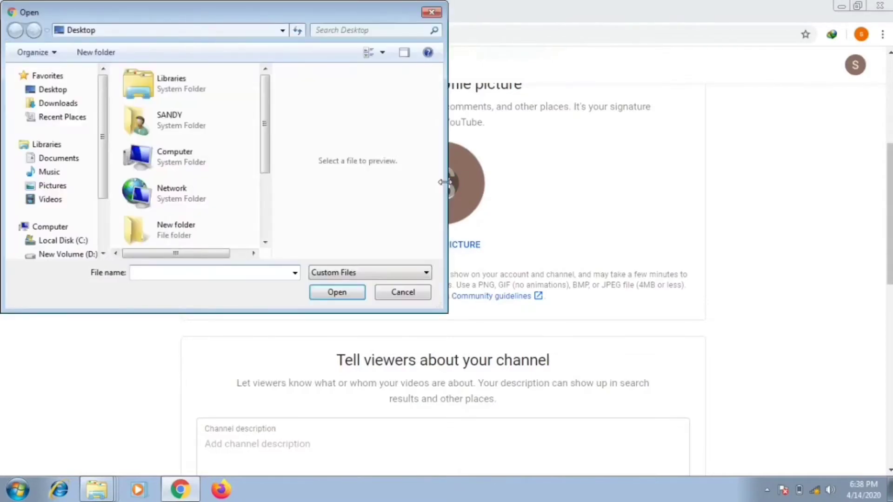
pyautogui.scroll(-3, 263, 141)
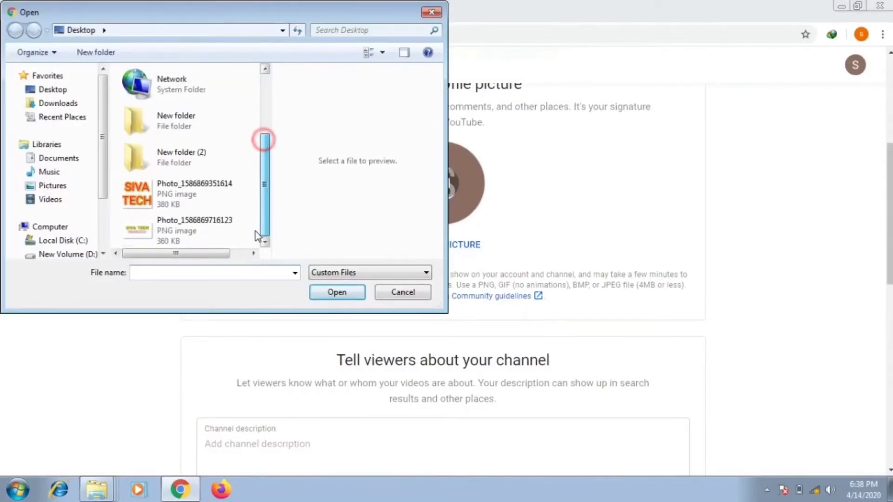
pyautogui.click(175, 191)
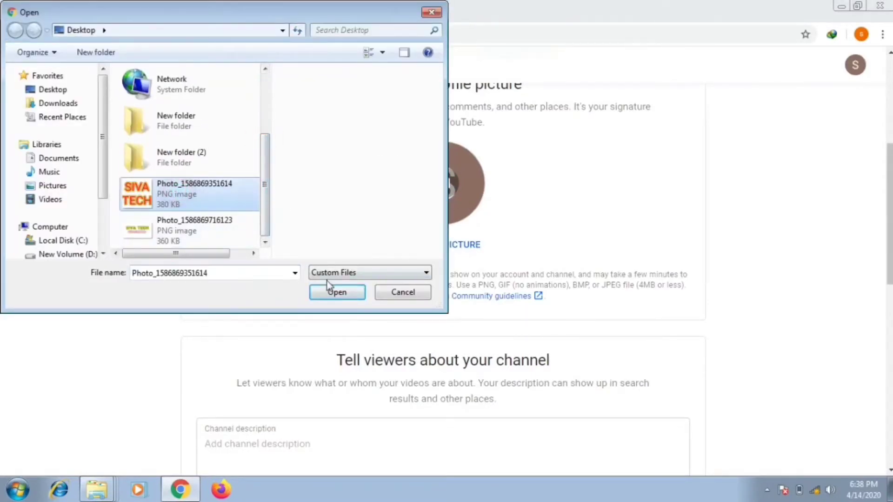
pyautogui.click(349, 297)
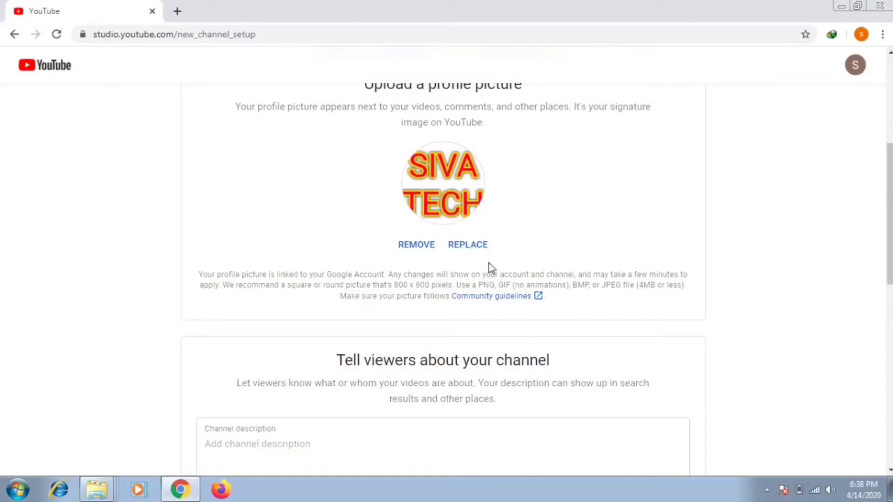
# Write the channel description on separate lines: "how to earn money from online", "youtube tutorial", "Tips and Tricks", "and many more.......".
pyautogui.scroll(-1, 468, 275)
pyautogui.scroll(-6, 468, 283)
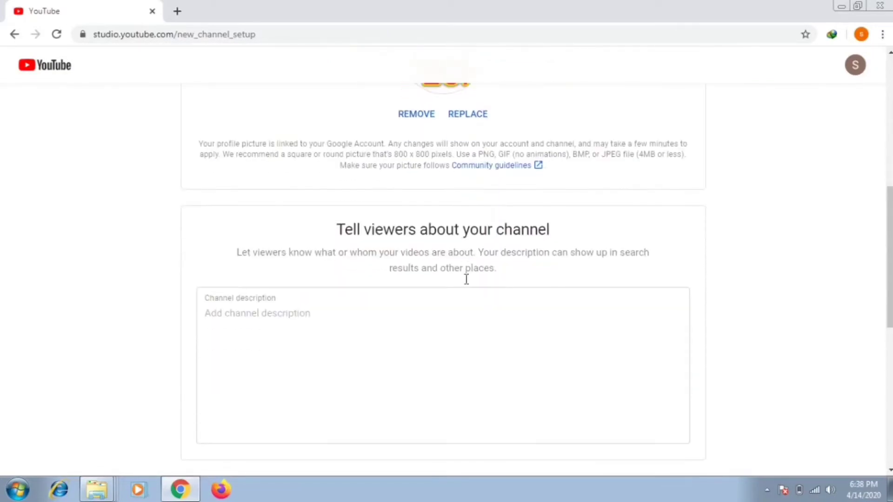
pyautogui.scroll(4, 465, 283)
pyautogui.click(361, 281)
pyautogui.write('how to ')
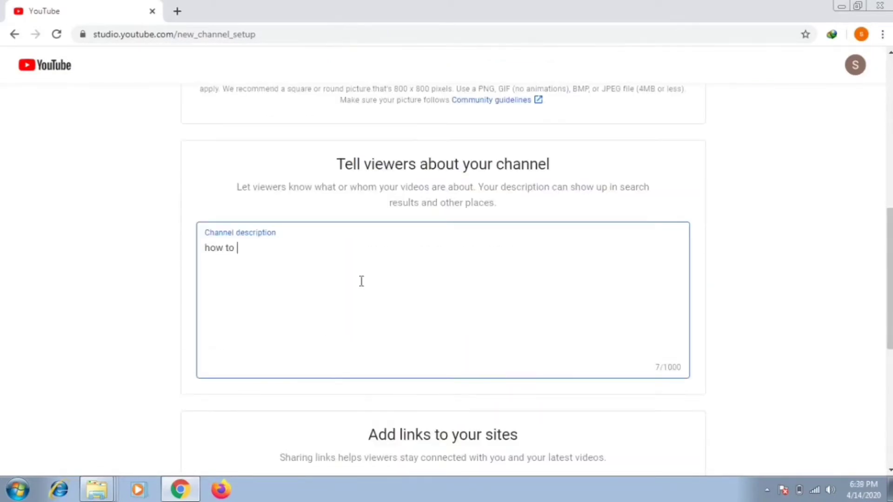
pyautogui.write('earn money from ')
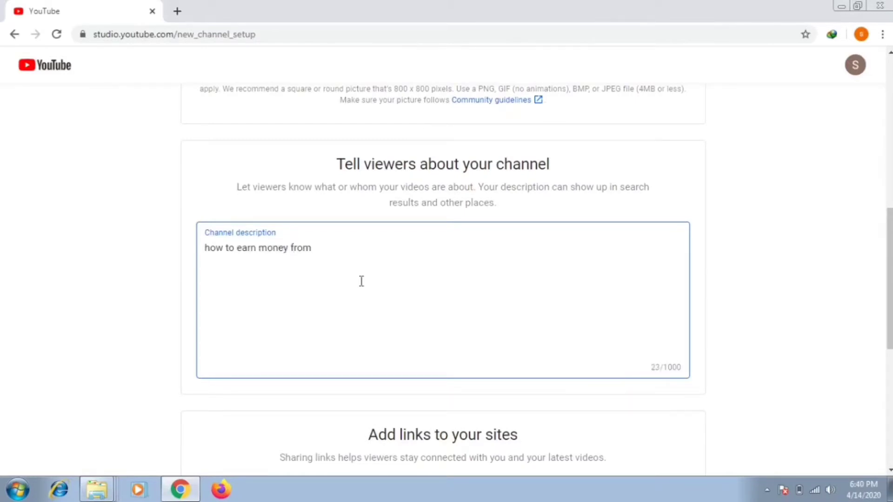
pyautogui.write('online youtube tutorial')
pyautogui.press('Return')
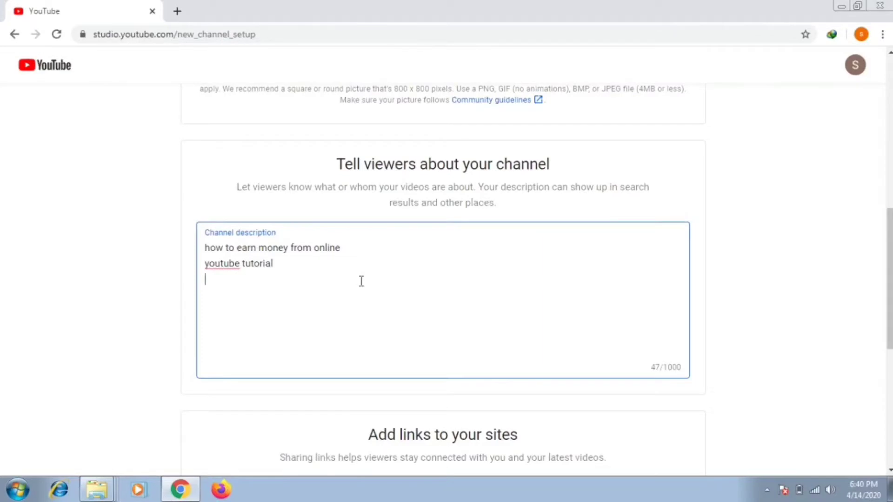
pyautogui.write('Tips and Tricks ')
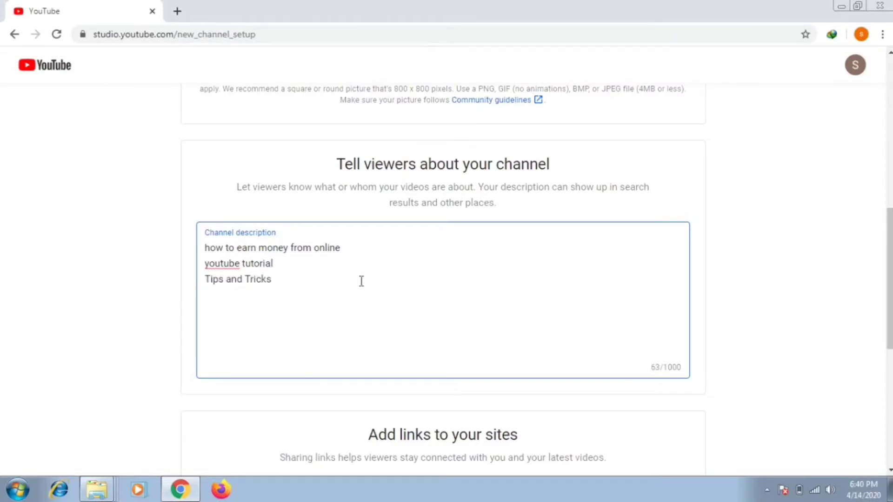
pyautogui.write('and many more.......')
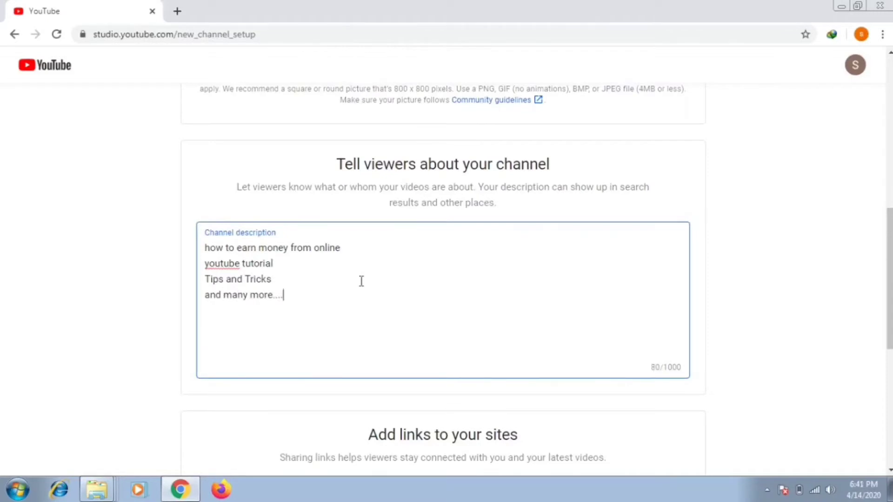
# After a few blank lines, add "please subscribe my channel & support" and "thnaks for watching" to the channel description.
pyautogui.press('Return')
pyautogui.press('Return')
pyautogui.press('Return')
pyautogui.press('Return')
pyautogui.write('please subscribe my ')
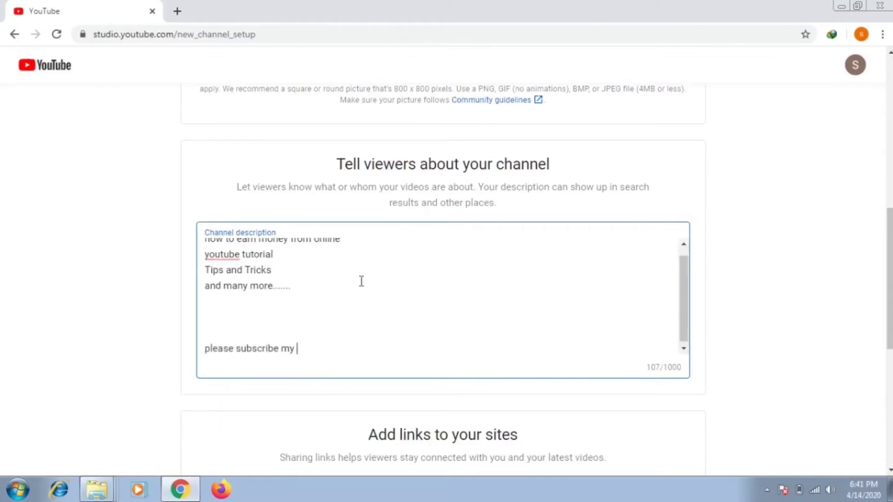
pyautogui.write('channel & support')
pyautogui.press('Return')
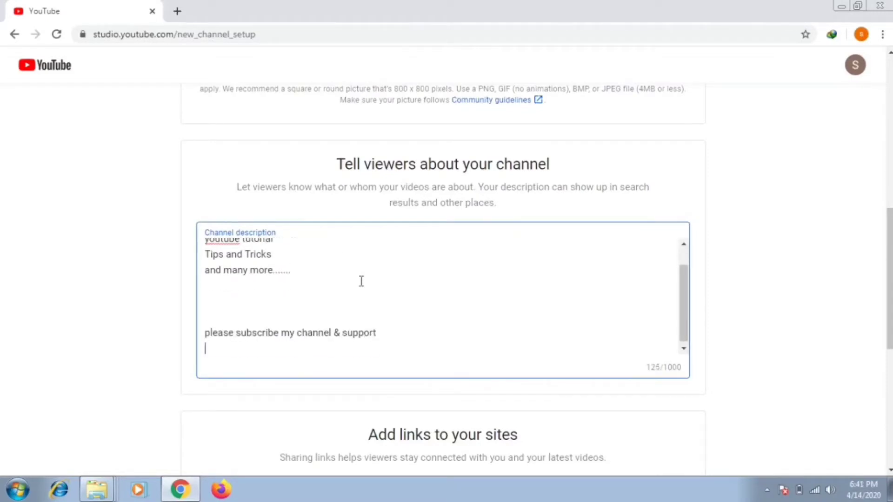
pyautogui.write('thnaks for watching')
pyautogui.press('Return')
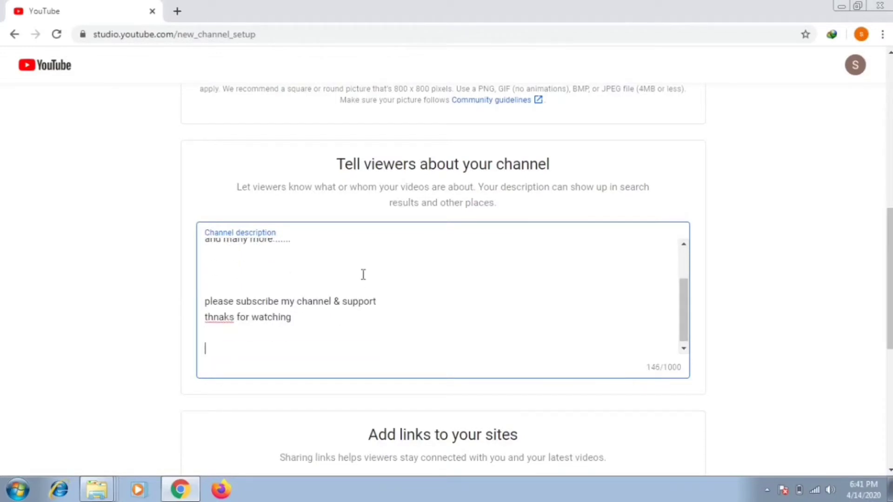
# Leave the website and social links empty, then save the channel setup and continue.
pyautogui.scroll(3, 365, 275)
pyautogui.scroll(-3, 378, 272)
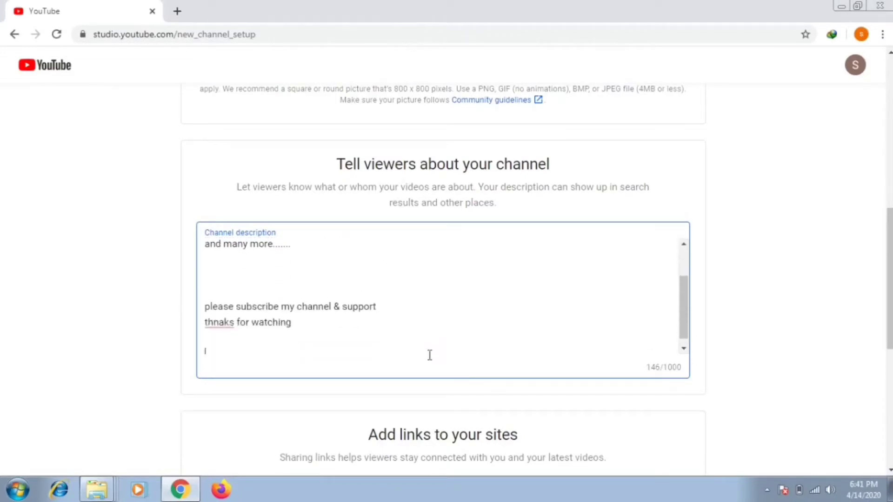
pyautogui.scroll(-5, 365, 465)
pyautogui.scroll(-4, 291, 308)
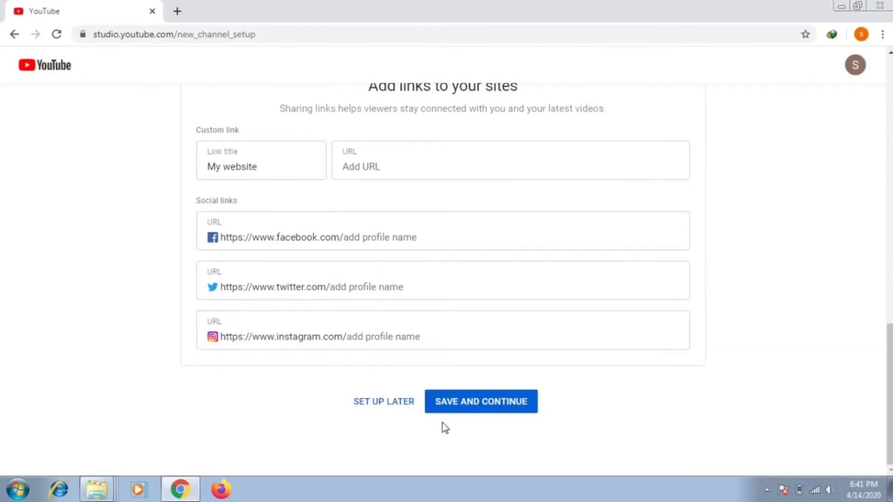
pyautogui.click(468, 408)
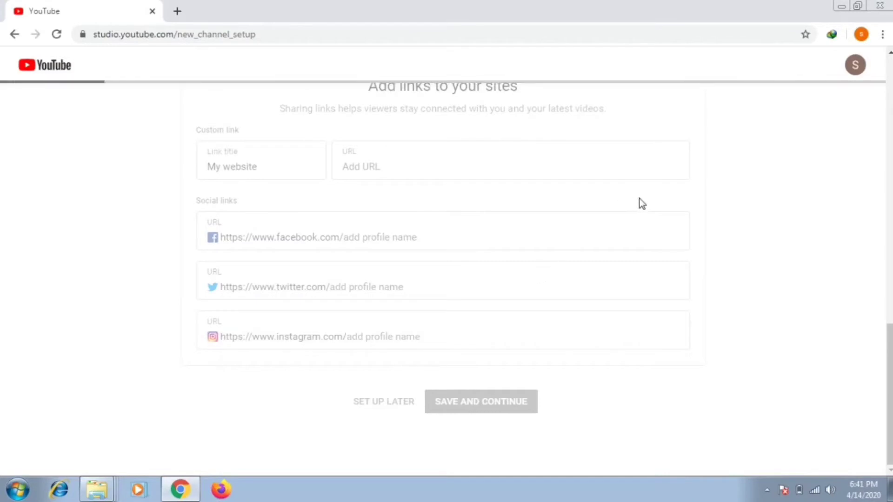
# Open the customization view of the SIVA TECH channel from its channel page.
pyautogui.scroll(6, 642, 204)
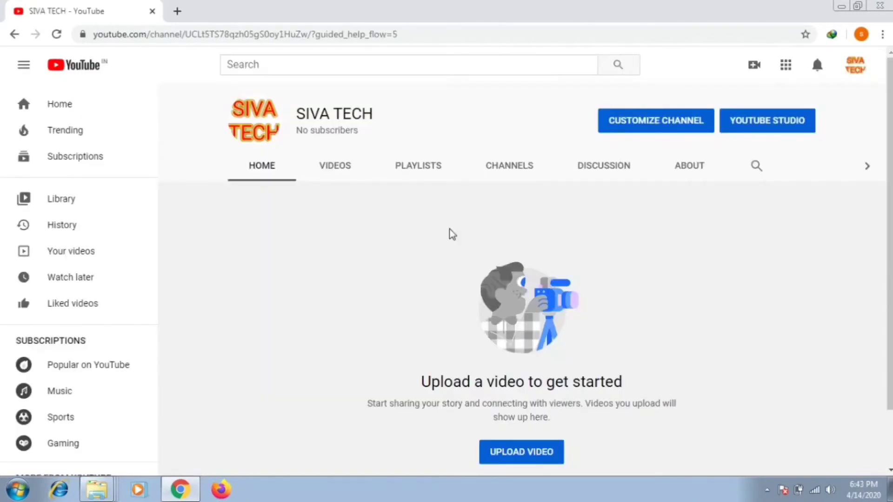
pyautogui.scroll(-2, 499, 306)
pyautogui.scroll(2, 499, 305)
pyautogui.click(632, 131)
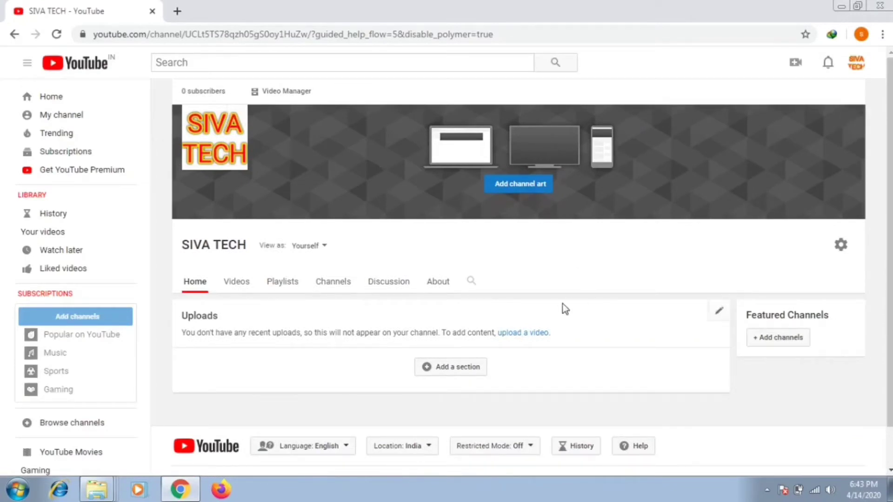
pyautogui.moveTo(234, 145)
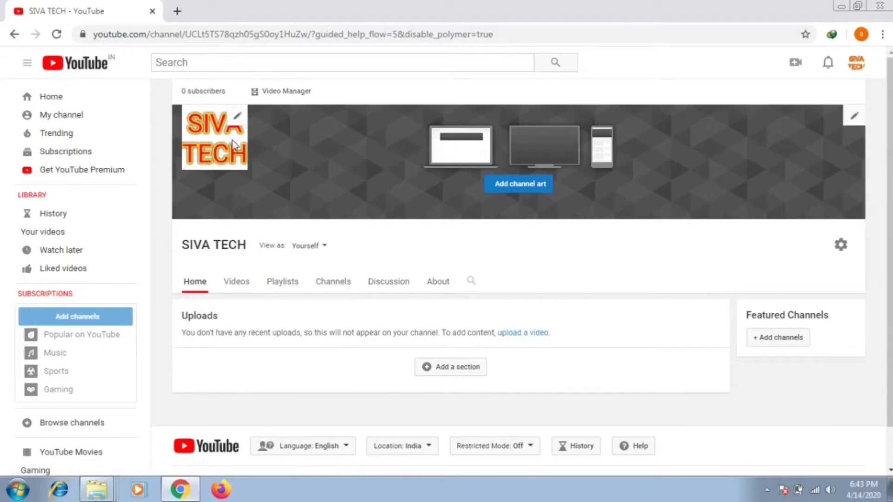
pyautogui.click(493, 185)
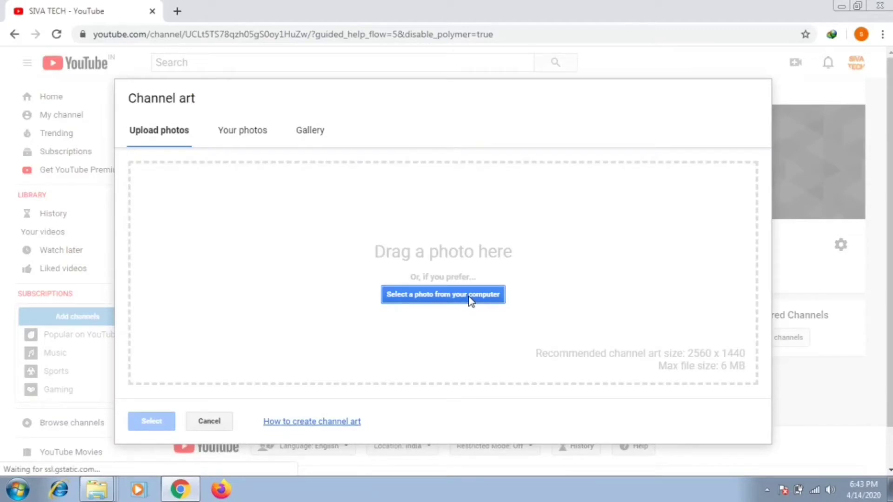
pyautogui.click(471, 301)
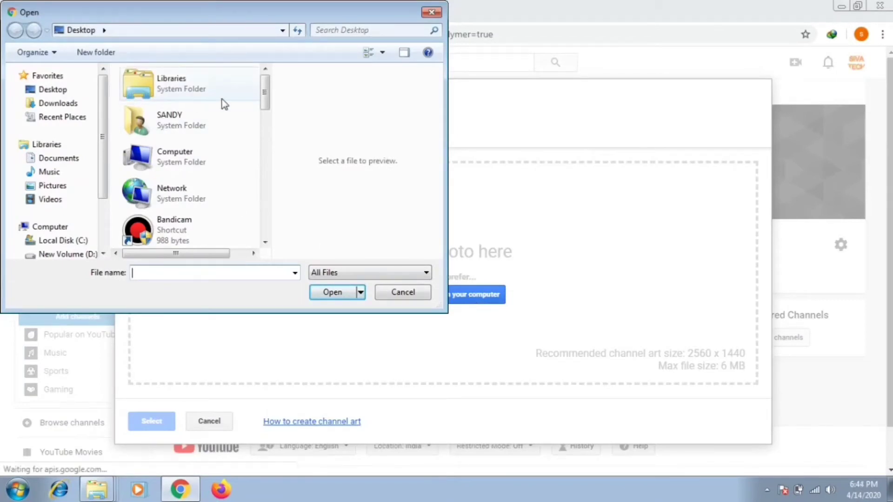
pyautogui.moveTo(264, 100); pyautogui.dragTo(258, 225)
pyautogui.click(177, 185)
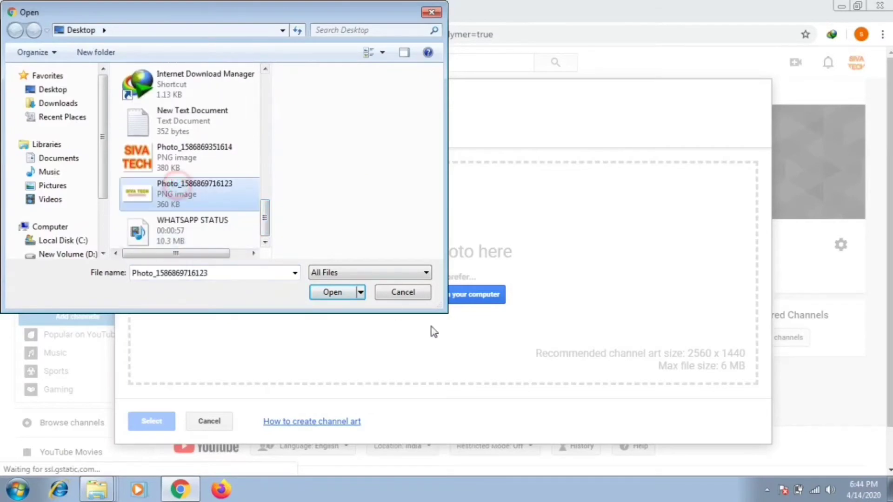
pyautogui.click(339, 294)
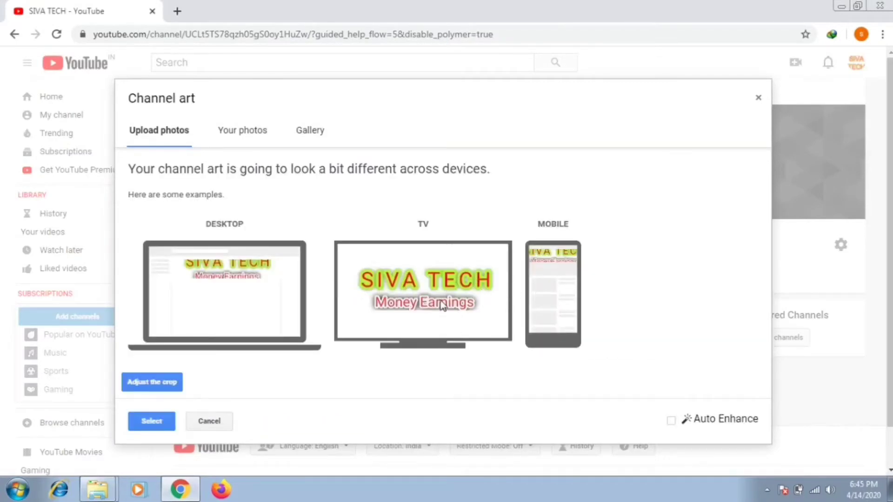
pyautogui.click(170, 421)
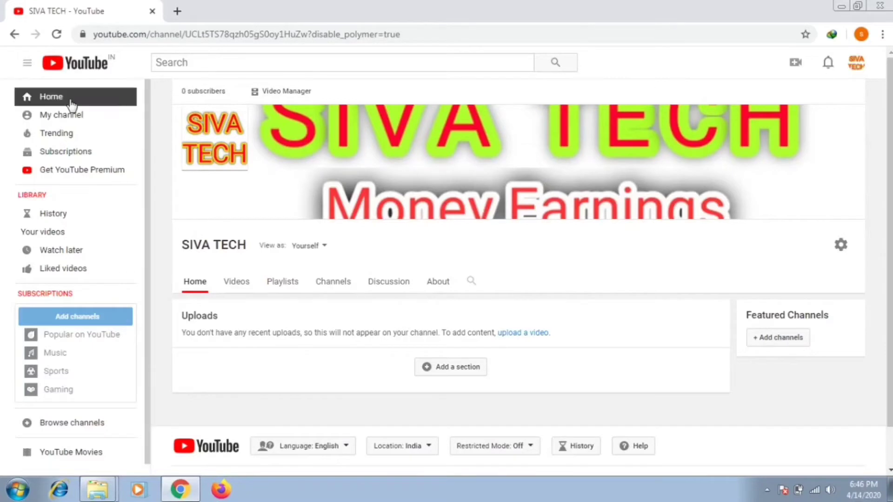
# Go from the channel page to YouTube Studio and open the channel's monetization page.
pyautogui.click(70, 120)
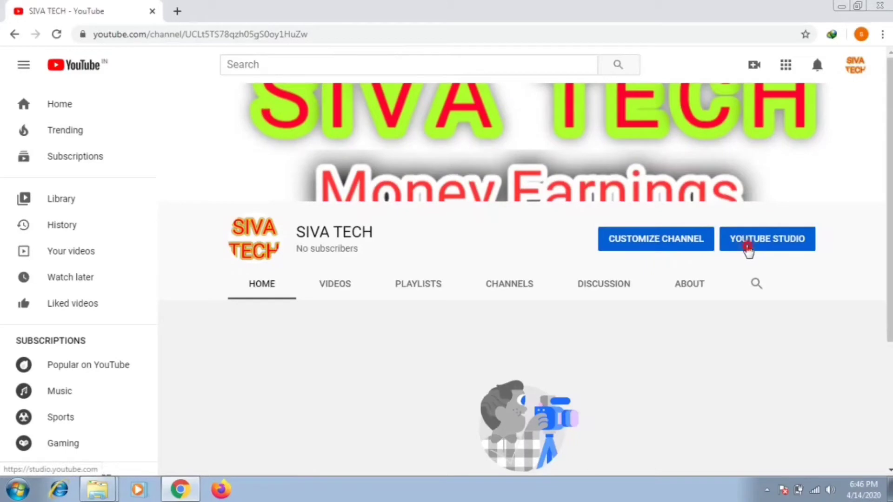
pyautogui.click(747, 248)
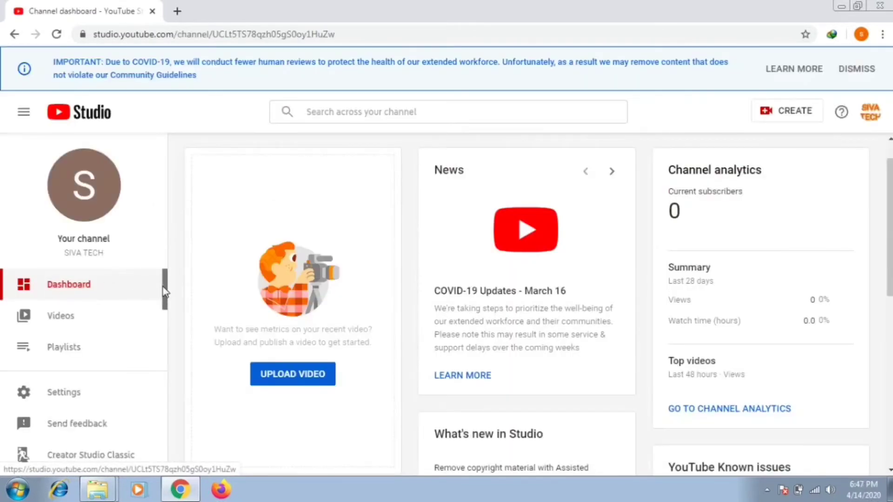
pyautogui.moveTo(164, 290); pyautogui.dragTo(171, 354)
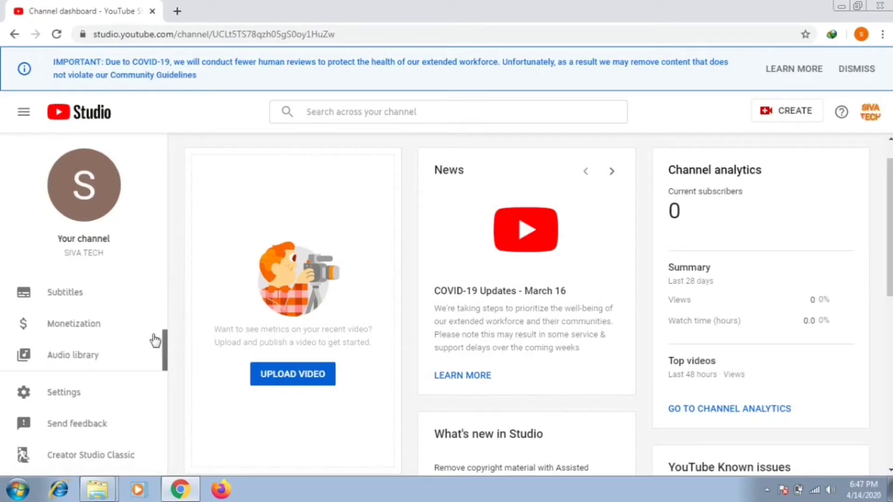
pyautogui.click(71, 324)
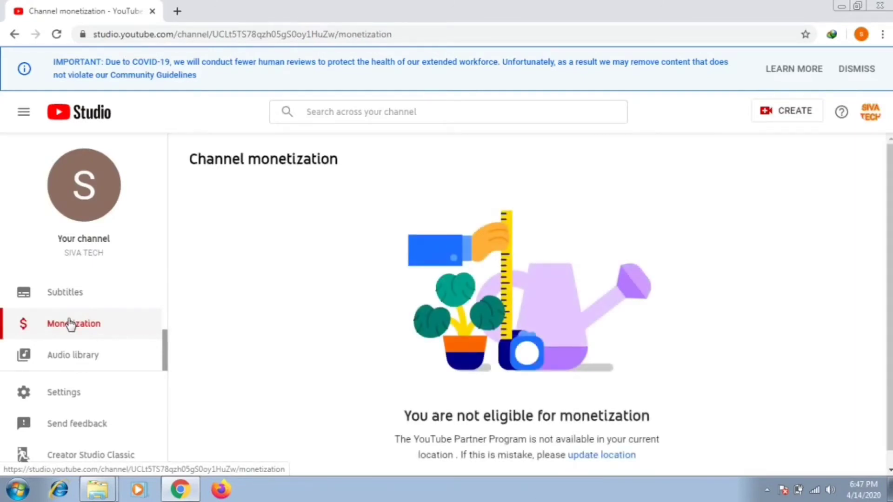
pyautogui.scroll(-1, 405, 297)
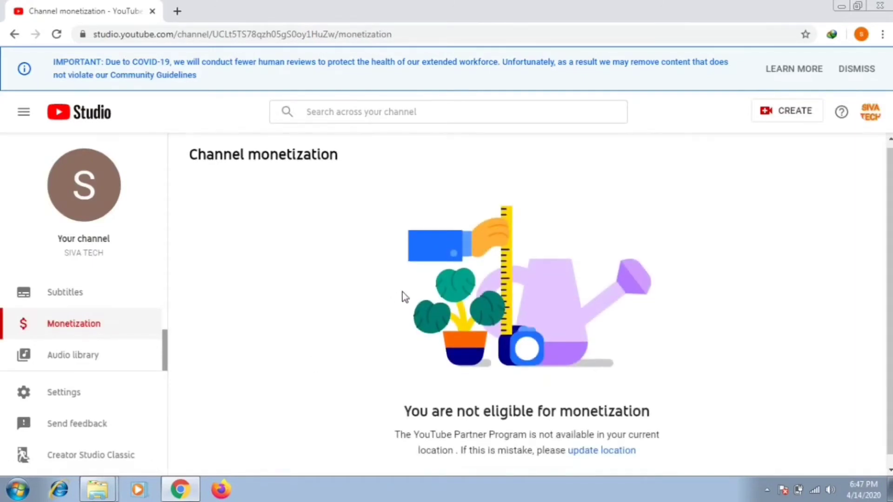
pyautogui.click(401, 296)
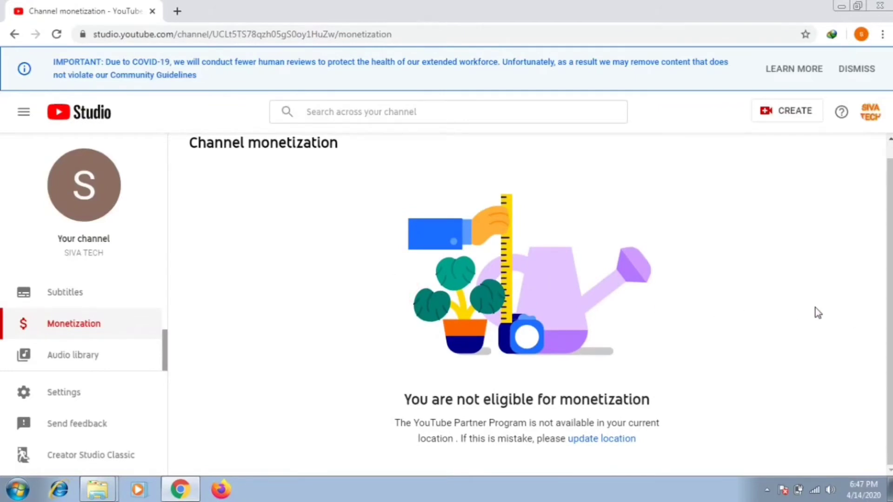
# Follow the update location link to the advanced settings and set the channel's country to India.
pyautogui.click(604, 440)
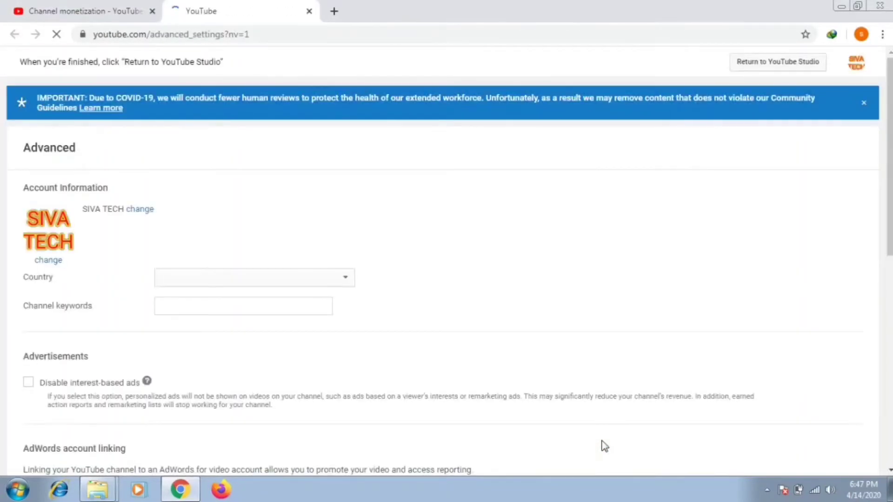
pyautogui.click(347, 280)
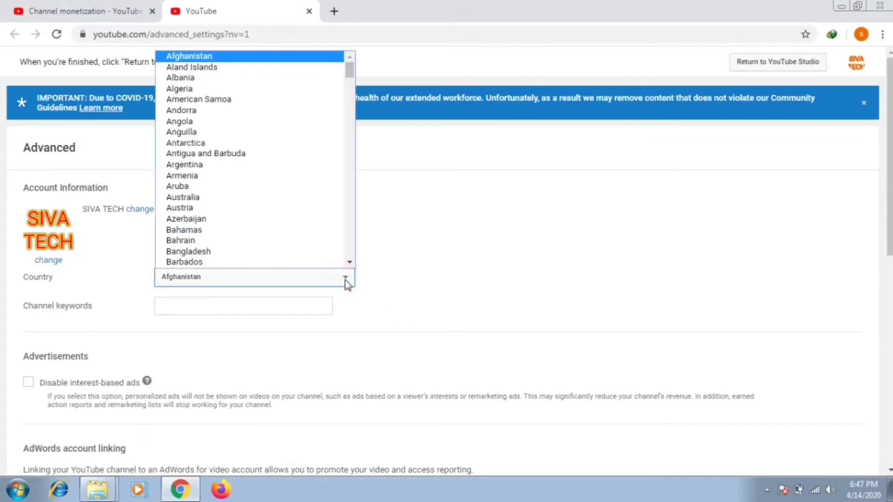
pyautogui.write('india')
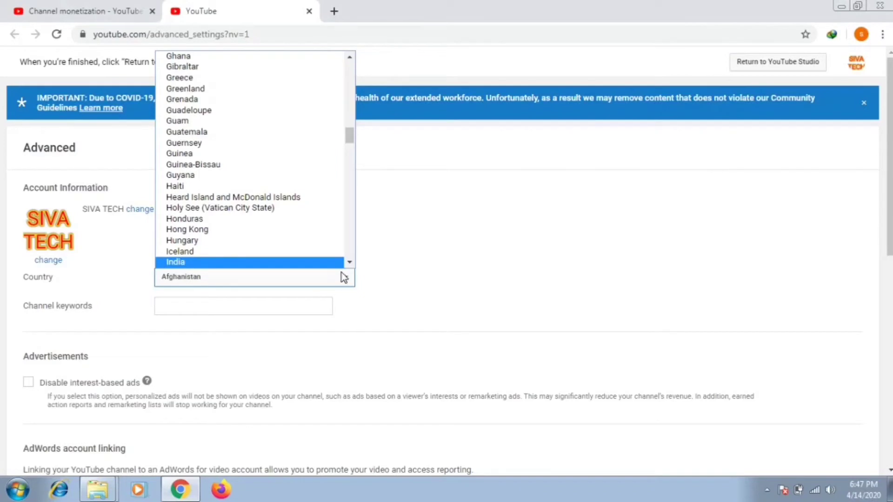
pyautogui.press('Down')
pyautogui.click(337, 265)
pyautogui.click(339, 283)
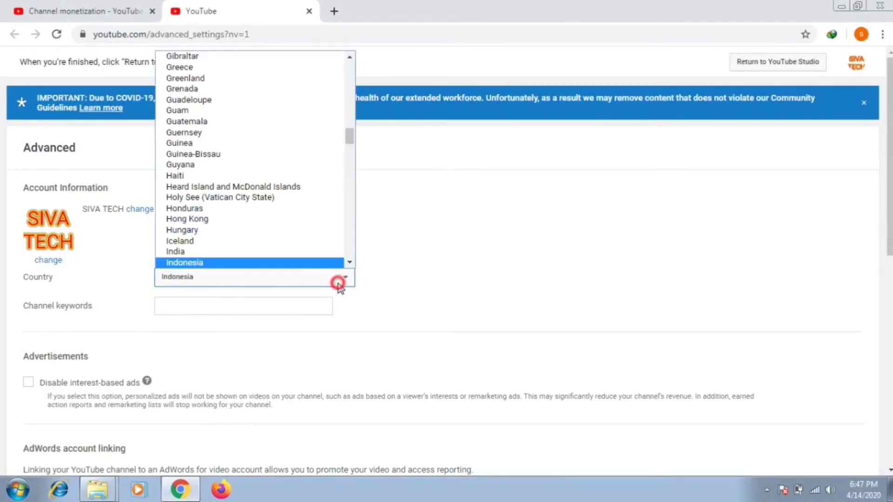
pyautogui.click(214, 252)
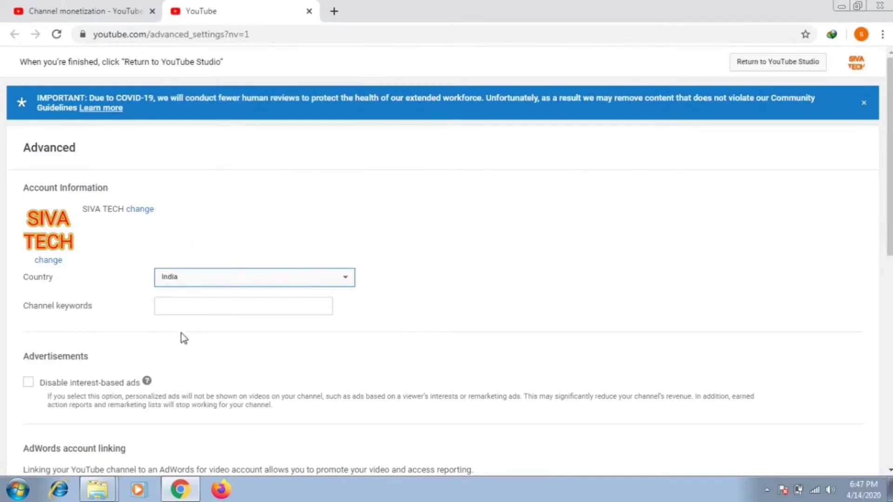
# Enter "how to earn money from online" as the first channel keyword.
pyautogui.click(185, 306)
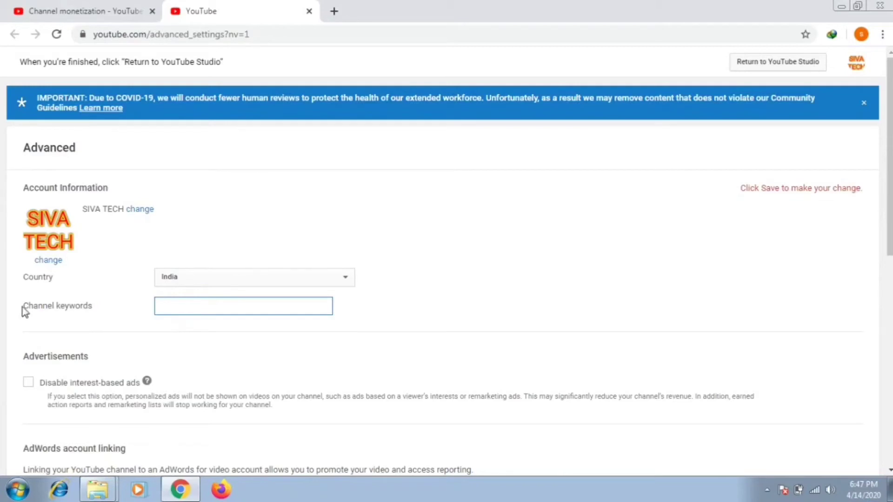
pyautogui.moveTo(26, 306); pyautogui.dragTo(95, 300)
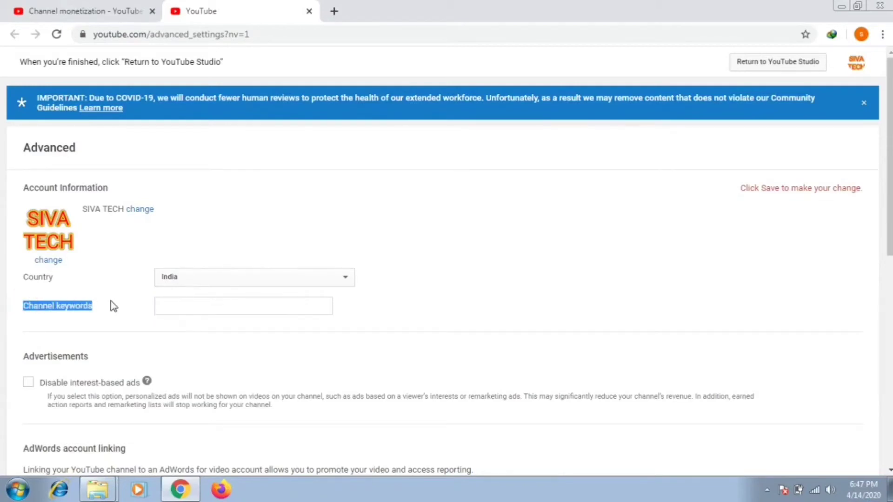
pyautogui.click(193, 308)
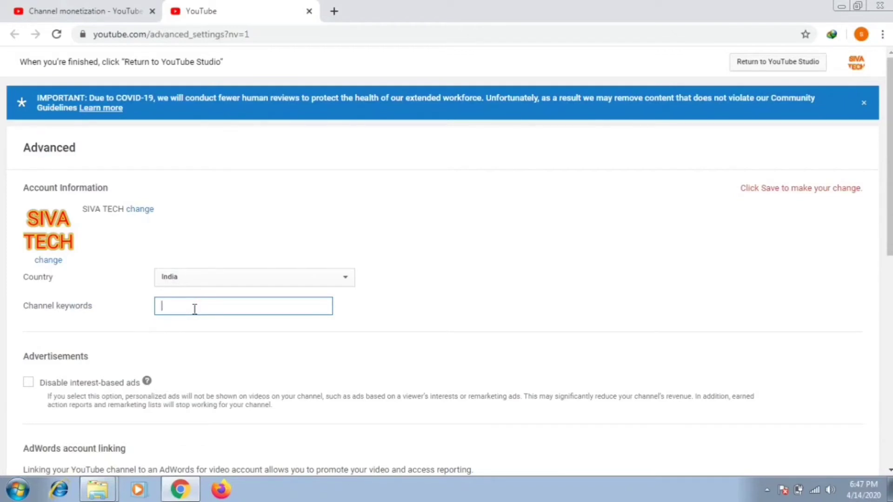
pyautogui.write('how to earn money from onl')
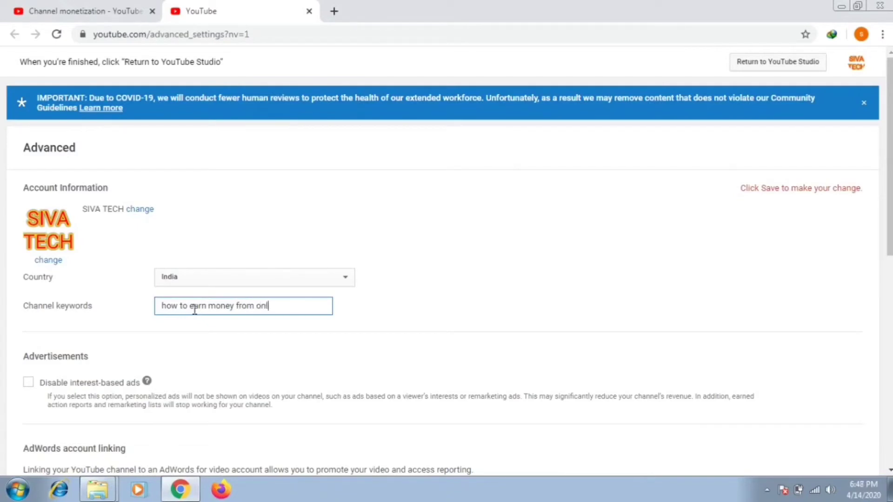
pyautogui.write('ine')
# Add "youtube tutorial" and "tech videos" to the channel keywords, separated by commas, and submit them.
pyautogui.write(', youtube tutori')
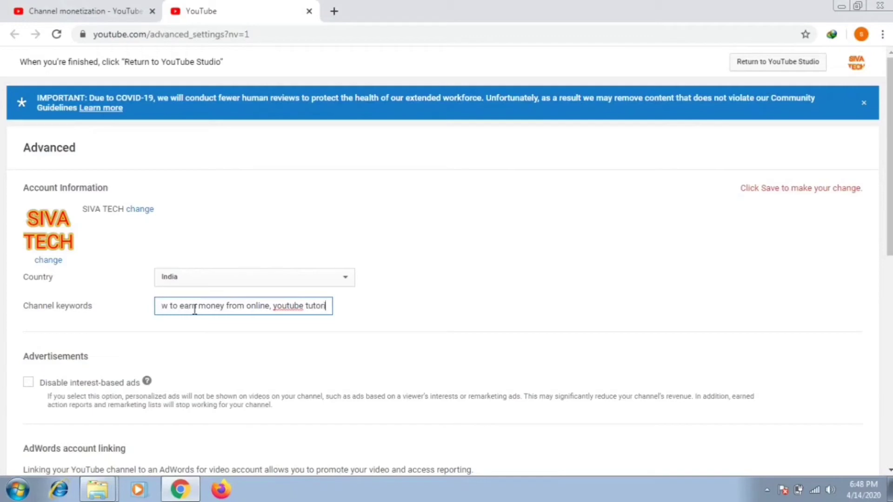
pyautogui.write('al')
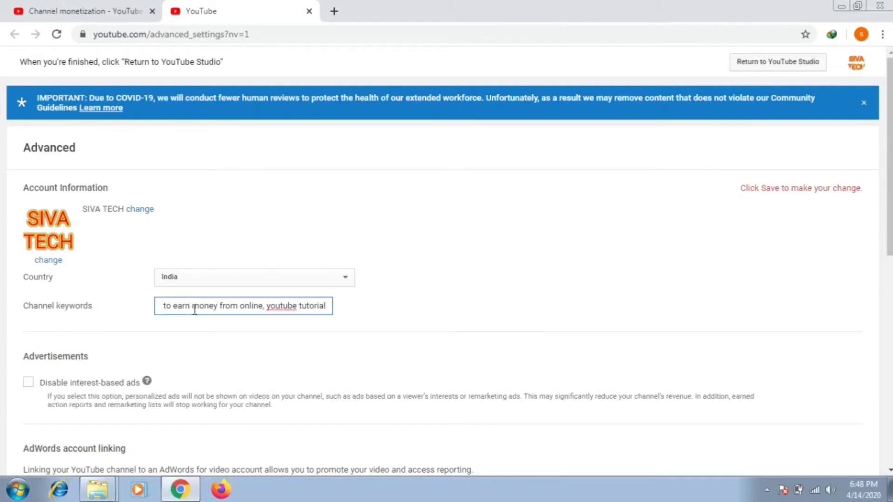
pyautogui.write(', ')
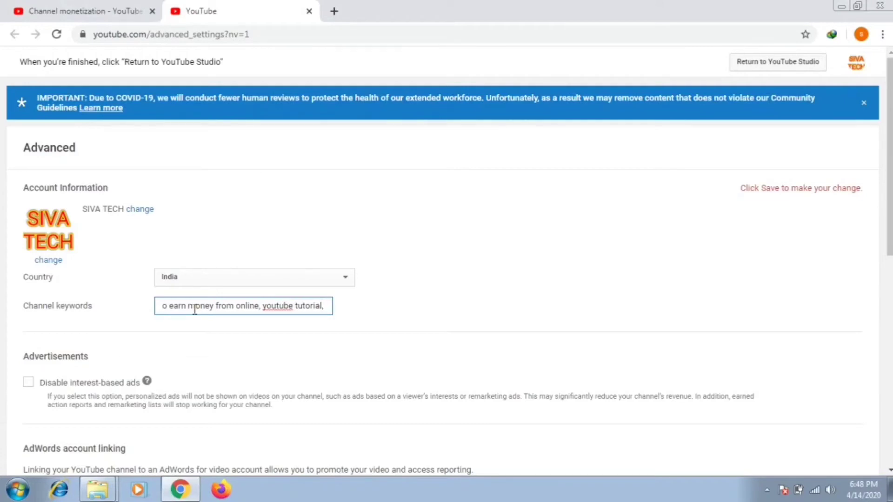
pyautogui.write('tech')
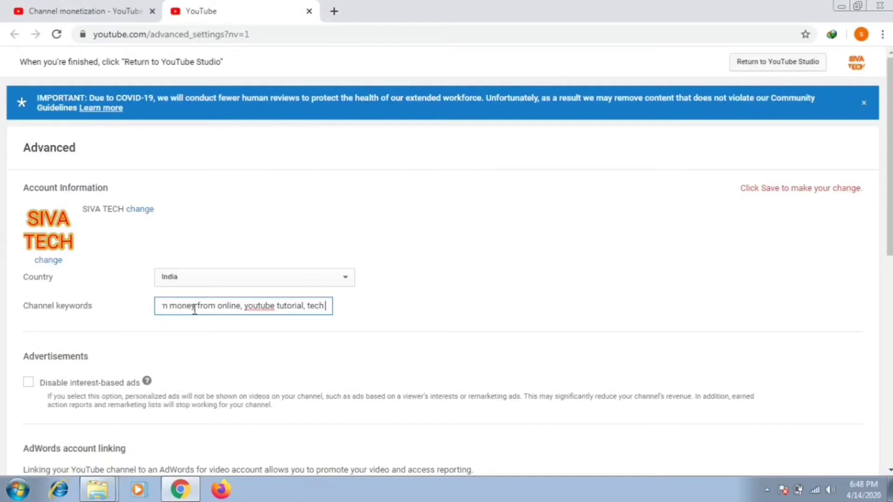
pyautogui.write(' videos')
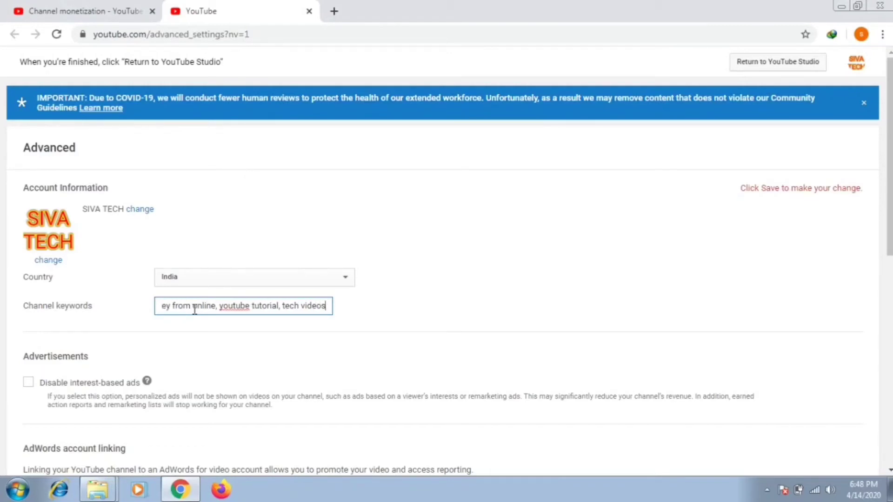
pyautogui.write(',')
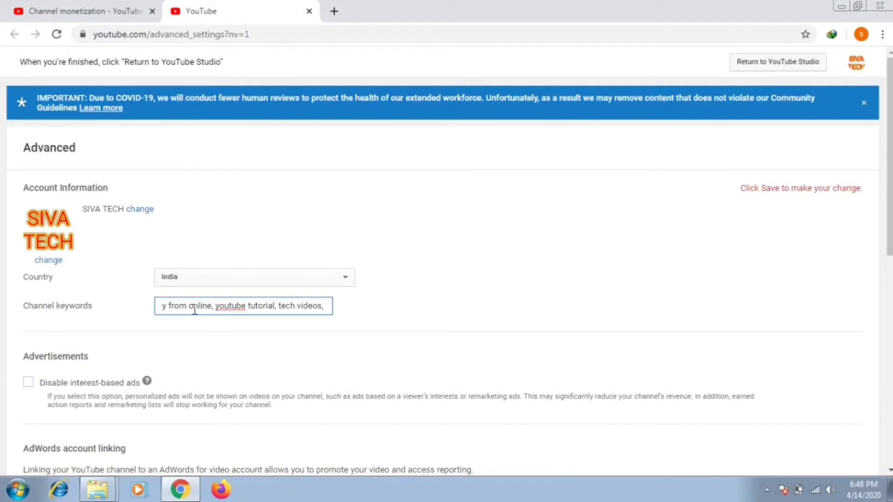
pyautogui.press('Return')
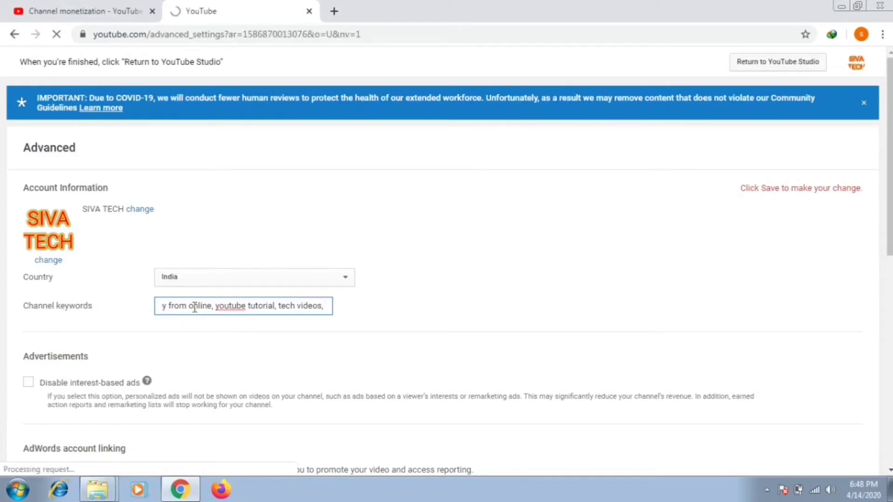
# Save the advanced channel settings, keeping the default recommendation and subscriber count options.
pyautogui.scroll(-2, 117, 278)
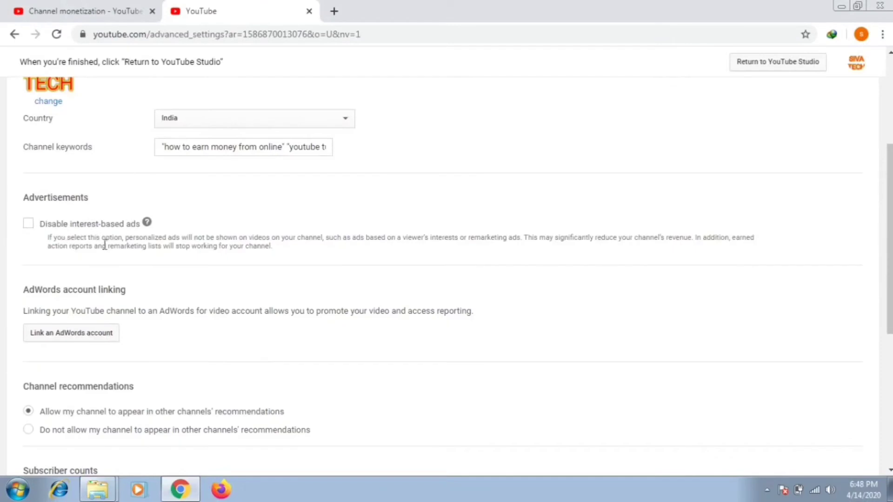
pyautogui.scroll(-2, 106, 274)
pyautogui.scroll(-4, 105, 274)
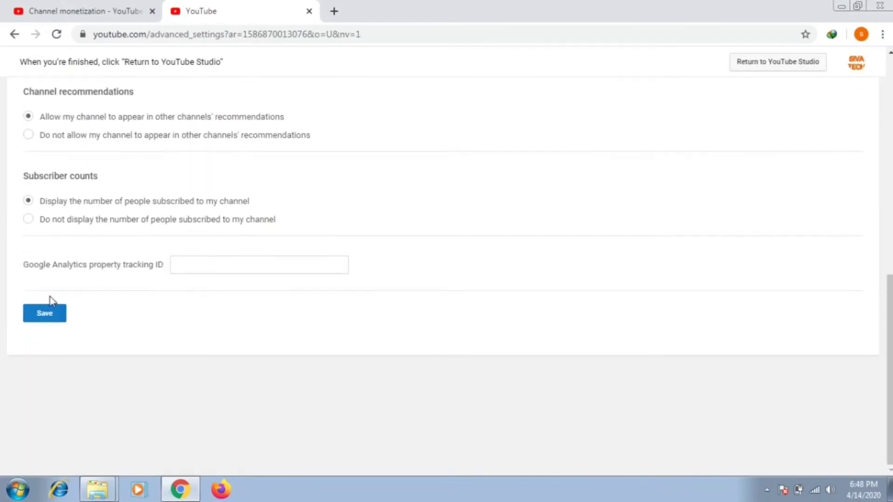
pyautogui.click(45, 314)
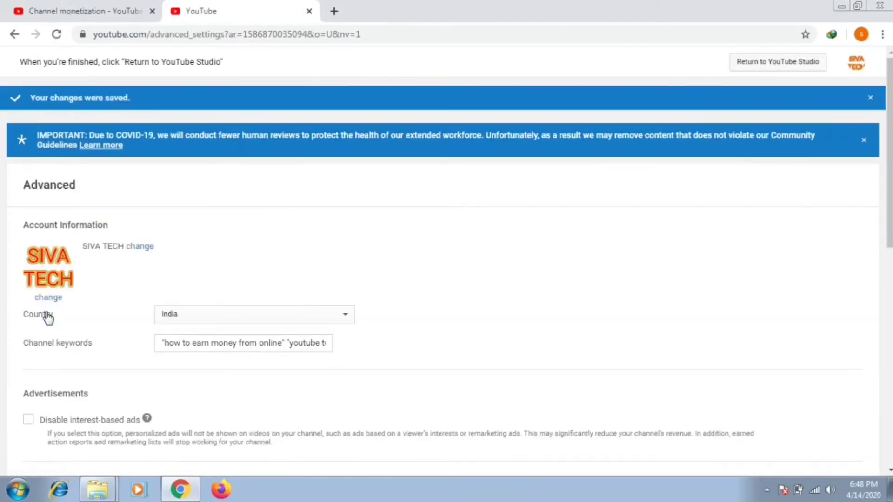
# Return to YouTube Studio and examine the subscriber and watch hour requirements on the monetization page.
pyautogui.click(798, 61)
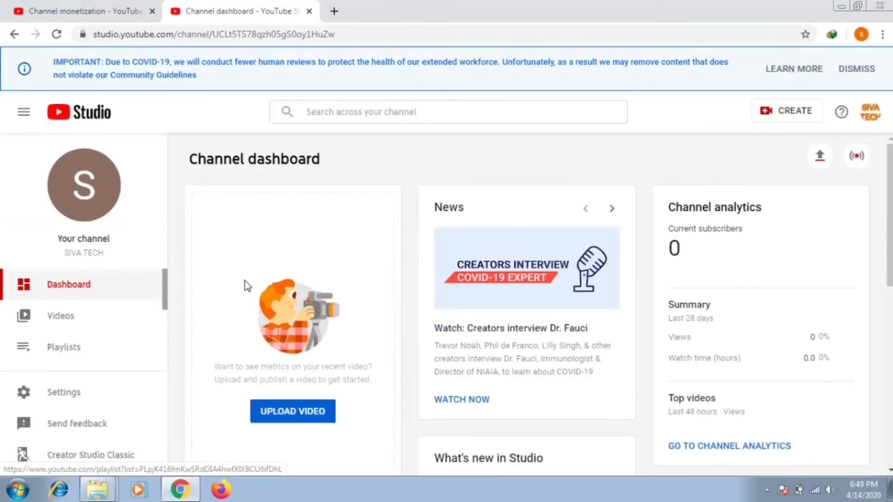
pyautogui.moveTo(163, 296); pyautogui.dragTo(164, 356)
pyautogui.click(74, 330)
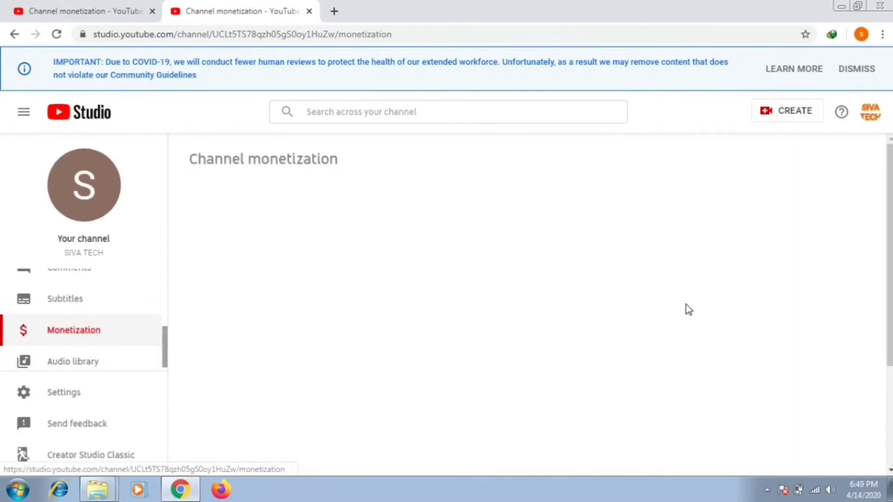
pyautogui.scroll(-3, 686, 307)
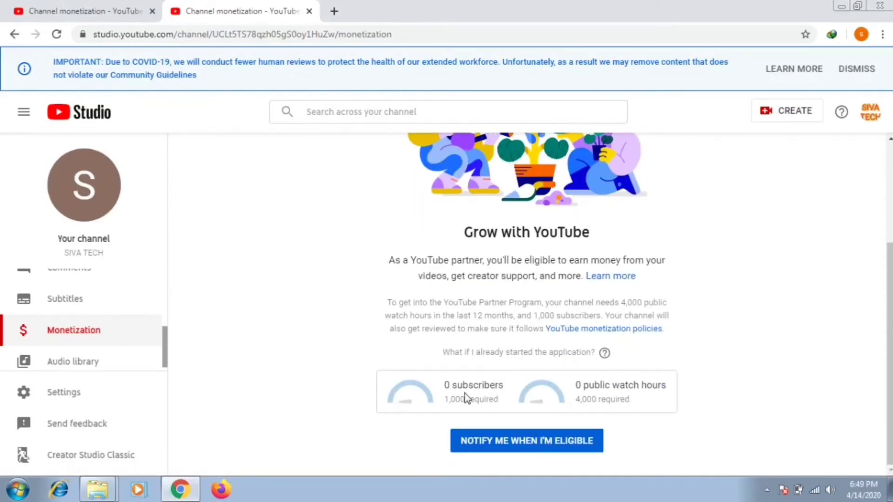
pyautogui.tripleClick(445, 396)
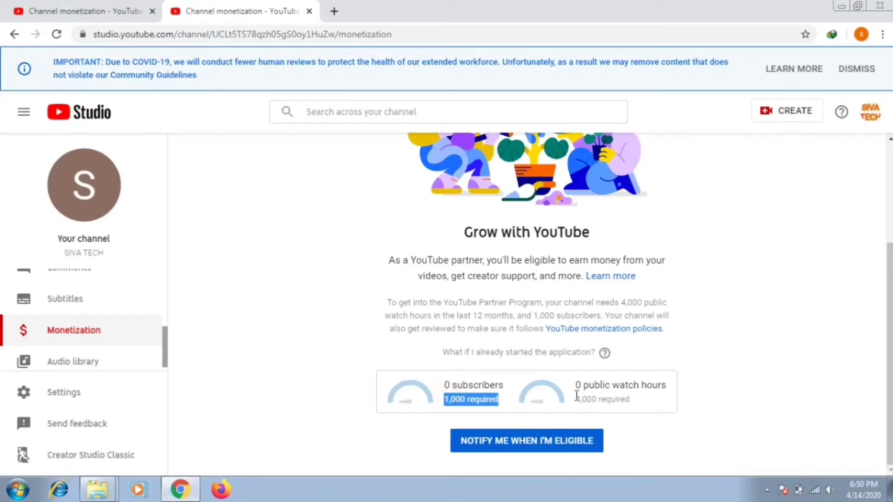
# Request an email notification for when the channel becomes eligible for monetization.
pyautogui.moveTo(577, 398); pyautogui.dragTo(631, 397)
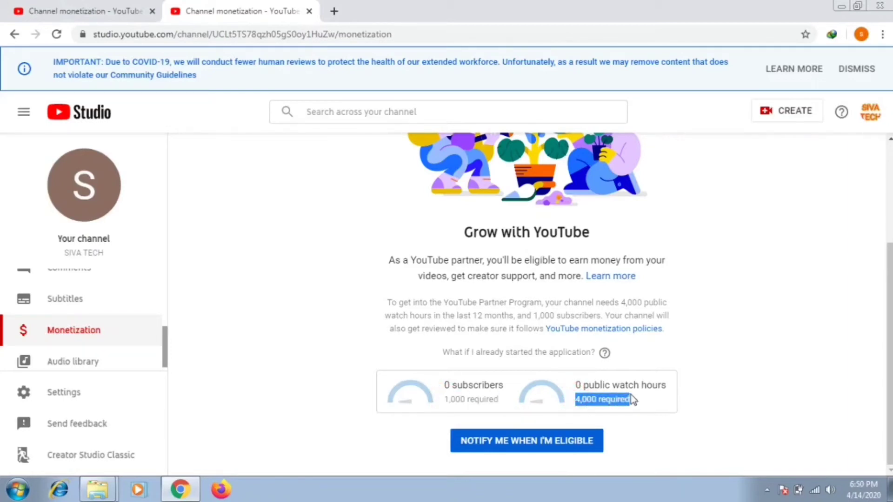
pyautogui.click(527, 443)
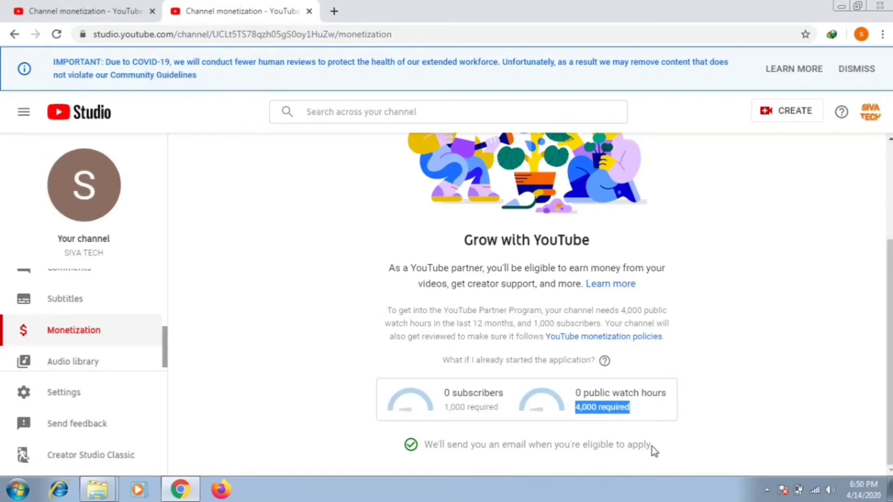
pyautogui.moveTo(652, 446); pyautogui.dragTo(425, 460)
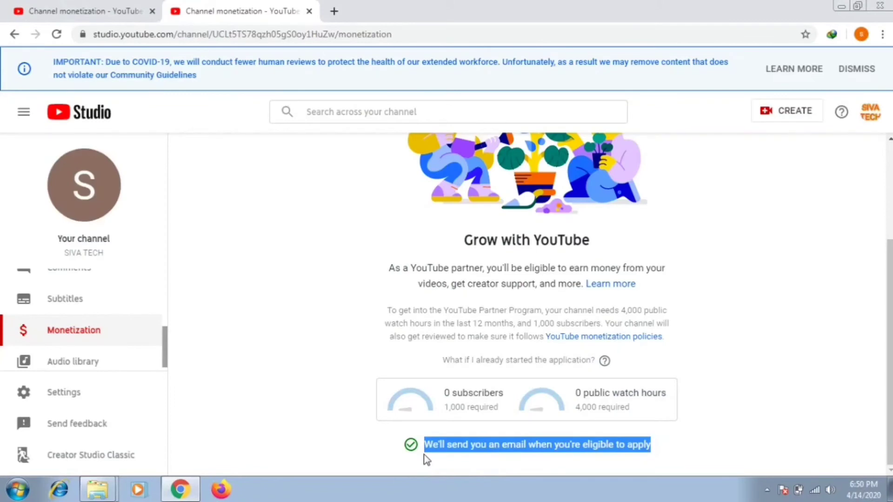
pyautogui.click(766, 341)
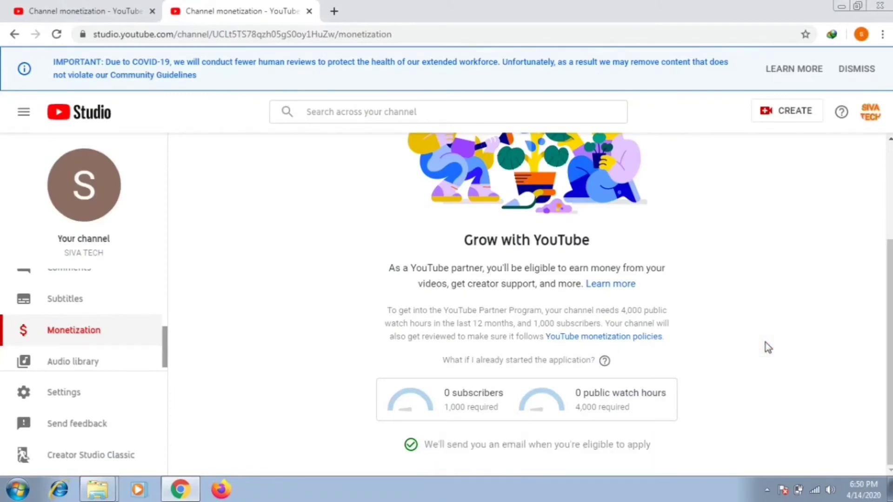
# Open the channel's feature eligibility settings and start phone number verification for the features that require it.
pyautogui.click(74, 394)
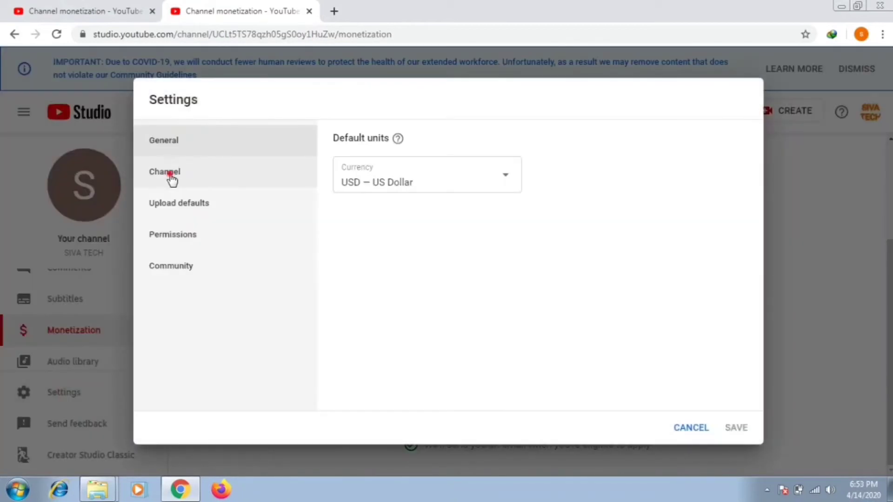
pyautogui.click(168, 173)
pyautogui.click(609, 146)
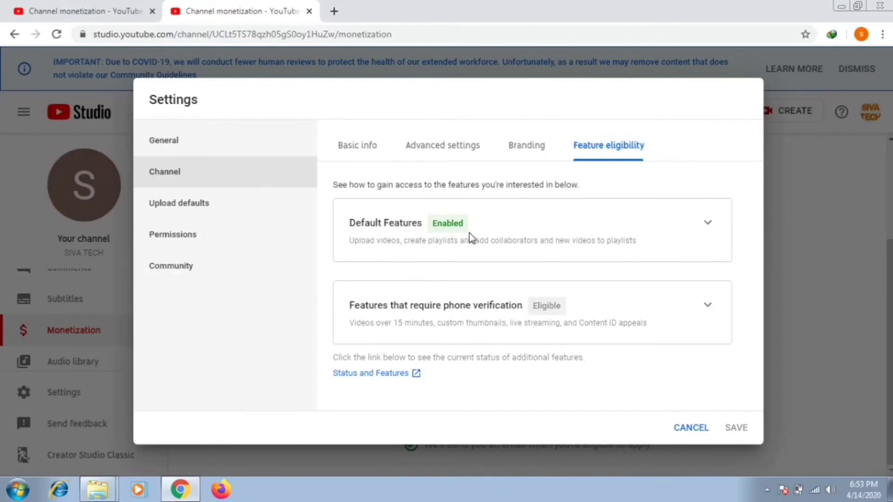
pyautogui.click(708, 306)
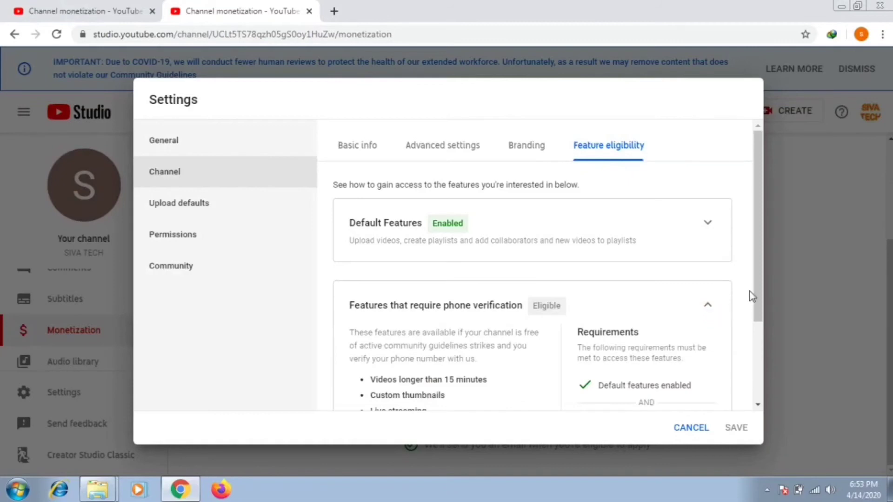
pyautogui.moveTo(757, 291); pyautogui.dragTo(744, 356)
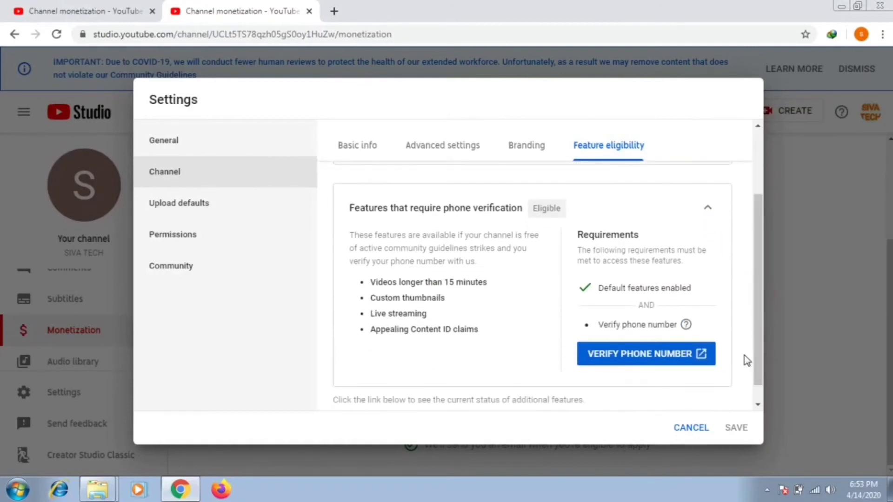
pyautogui.click(645, 361)
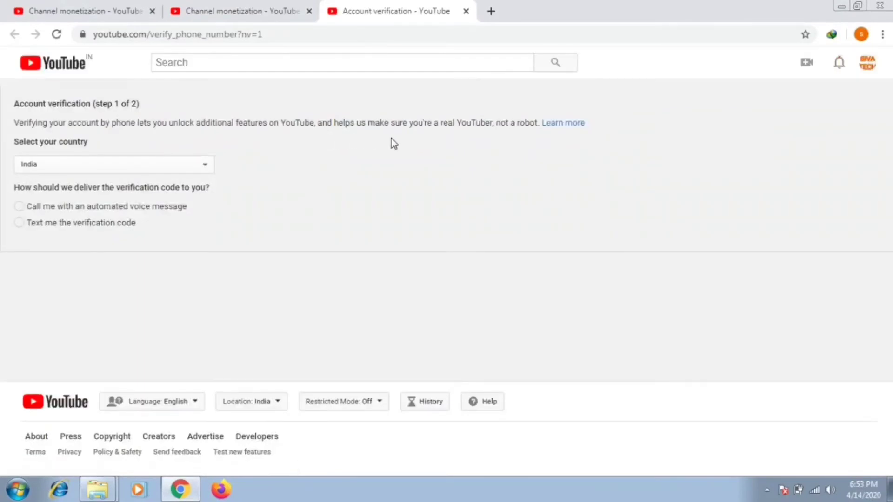
# Choose to receive the verification code by text message, enter the phone number, and submit the request.
pyautogui.click(18, 206)
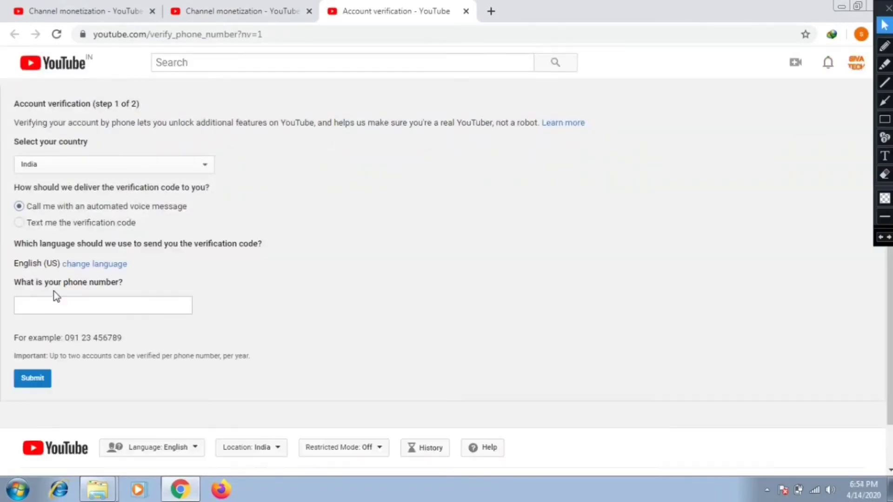
pyautogui.click(19, 224)
pyautogui.click(82, 303)
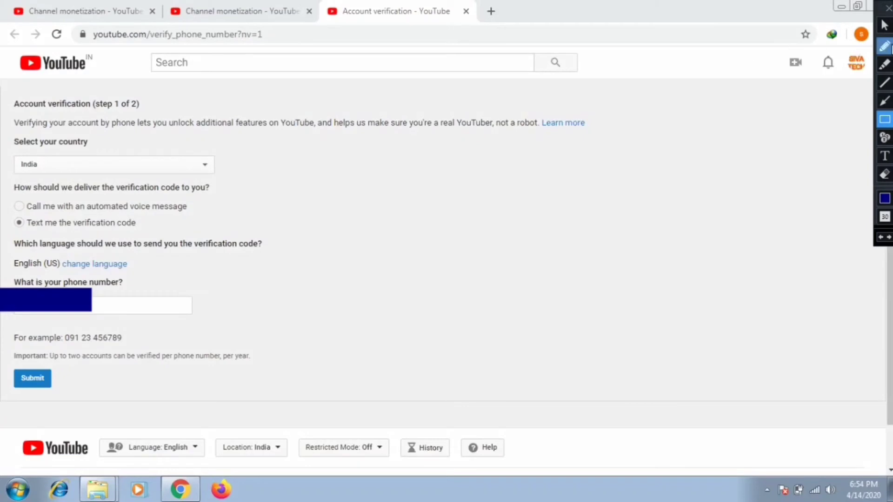
pyautogui.moveTo(881, 68)
pyautogui.mouseDown()
pyautogui.moveTo(850, 185)
pyautogui.moveTo(885, 188)
pyautogui.mouseUp()
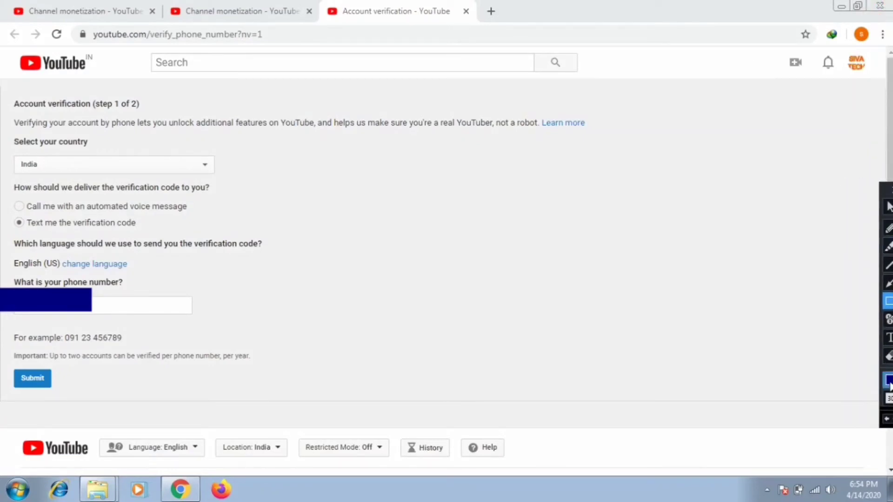
pyautogui.click(889, 207)
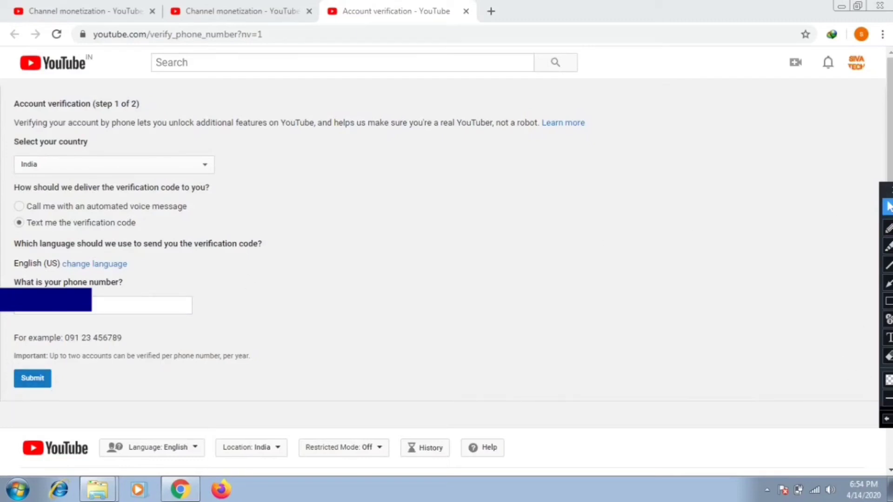
pyautogui.click(888, 301)
pyautogui.click(38, 378)
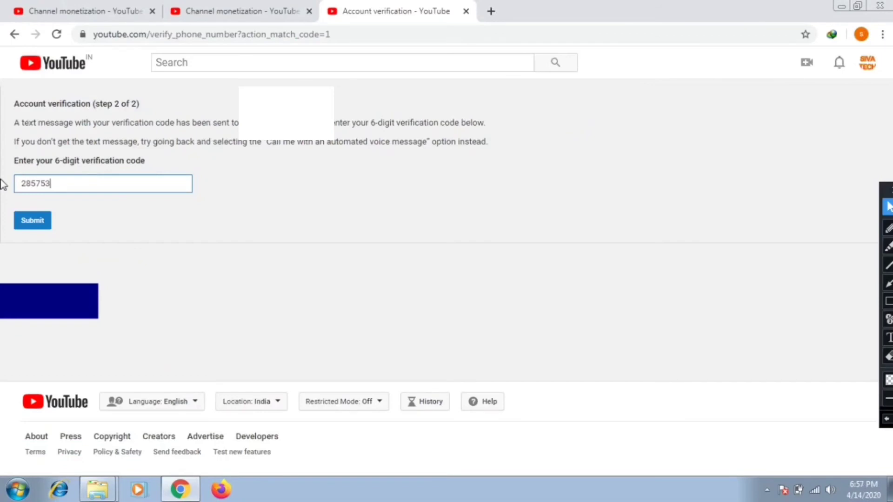
# Enter and submit the received verification code, and continue past the account verification page.
pyautogui.click(30, 222)
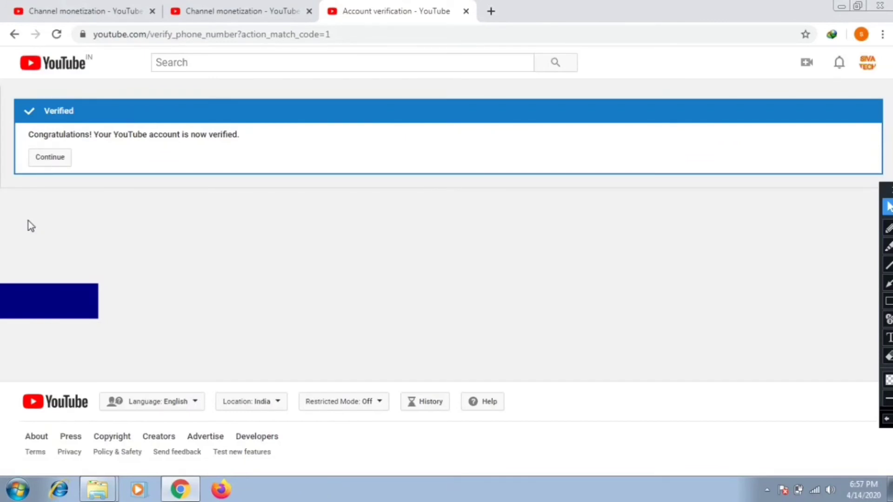
pyautogui.click(53, 161)
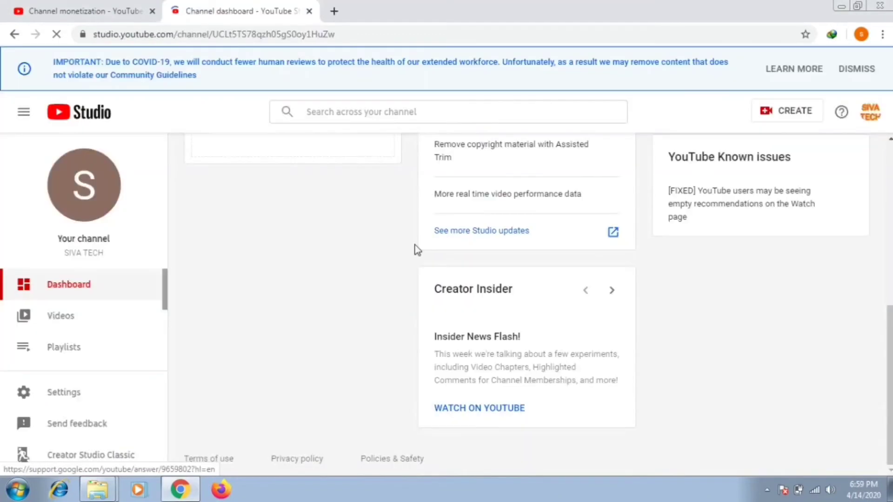
# Set the category in the advanced upload defaults to Science & Technology.
pyautogui.click(72, 392)
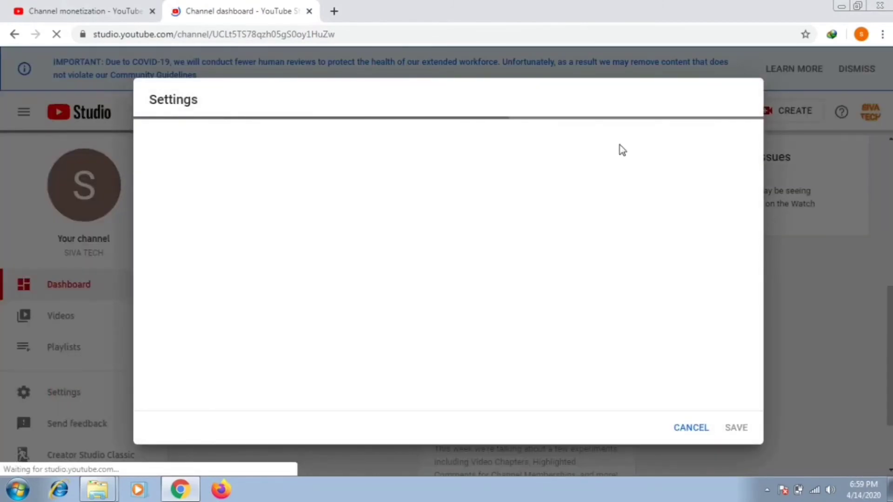
pyautogui.click(223, 171)
pyautogui.click(223, 209)
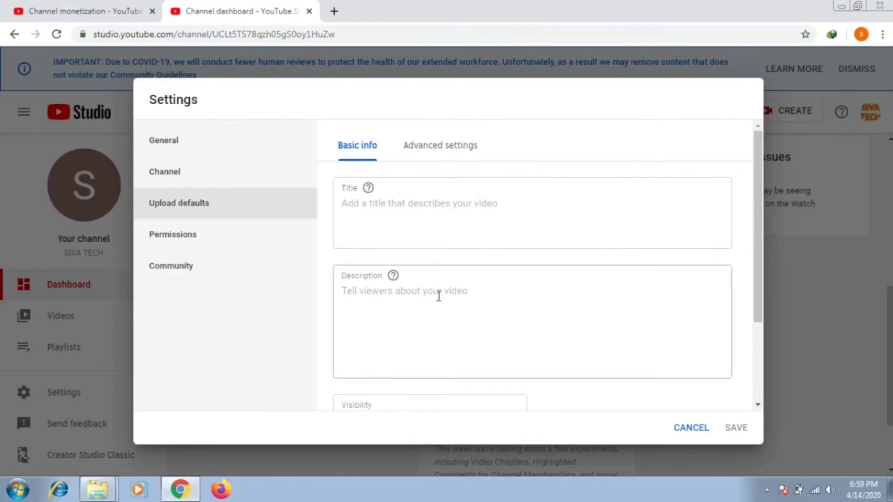
pyautogui.click(441, 145)
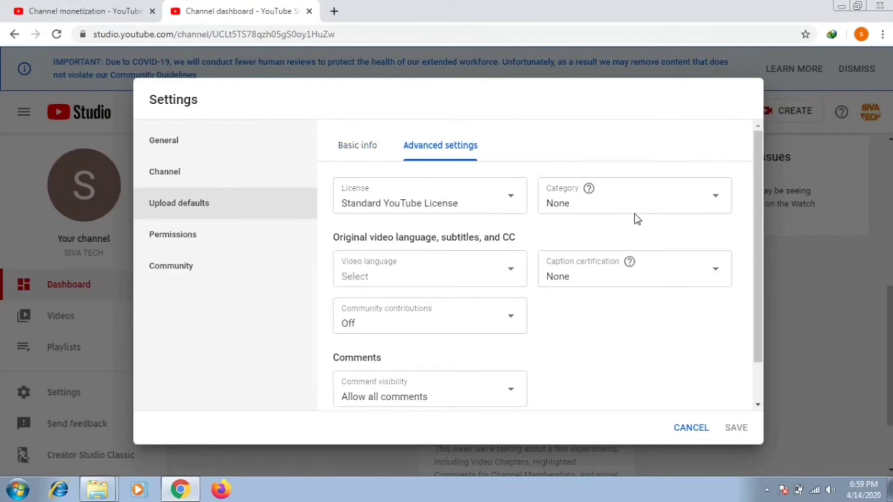
pyautogui.click(690, 203)
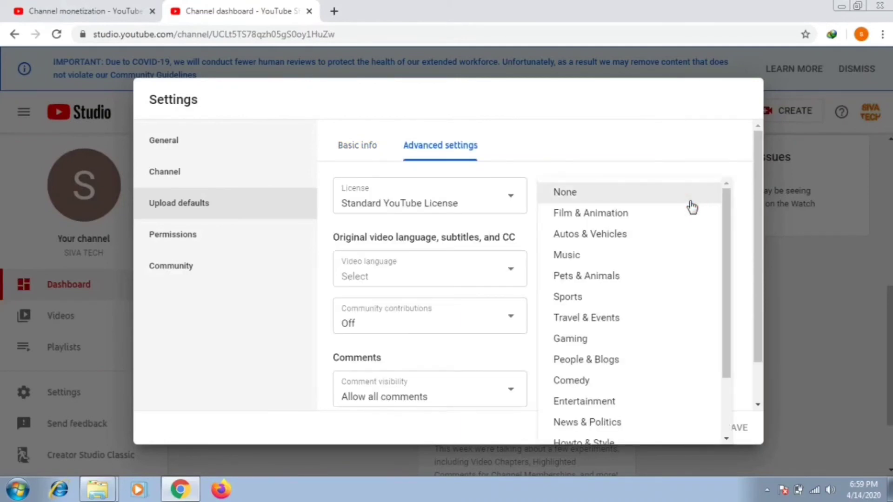
pyautogui.moveTo(726, 214); pyautogui.dragTo(720, 315)
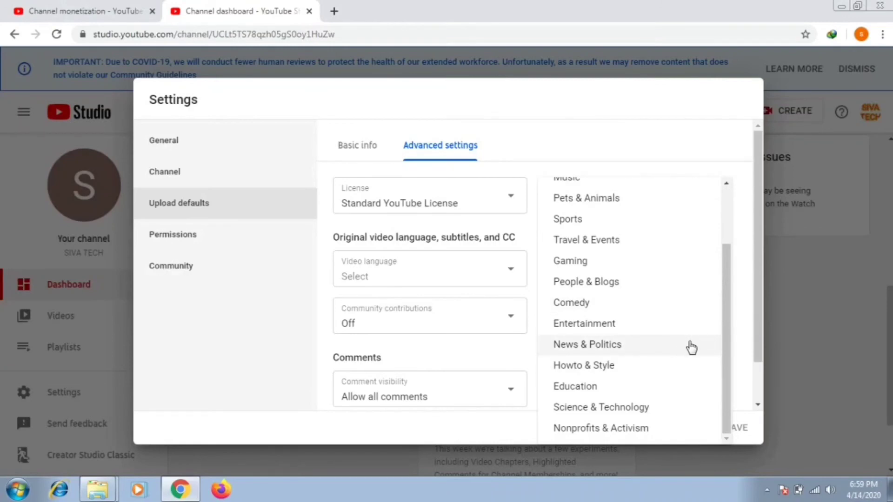
pyautogui.moveTo(725, 342); pyautogui.dragTo(728, 359)
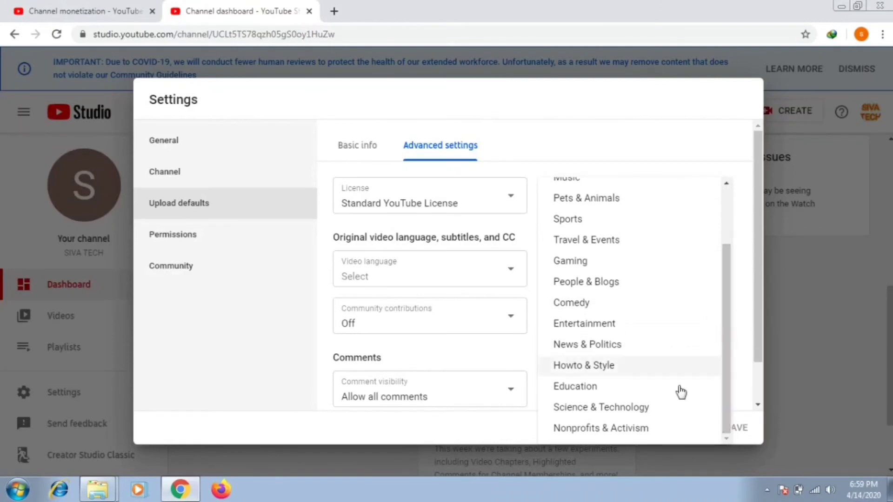
pyautogui.click(632, 408)
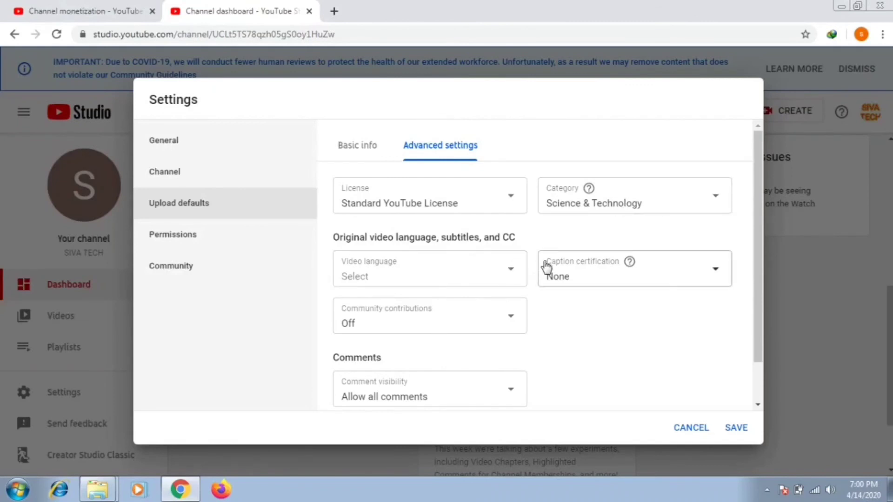
# Set the default video language to Tamil and save the upload defaults.
pyautogui.click(510, 274)
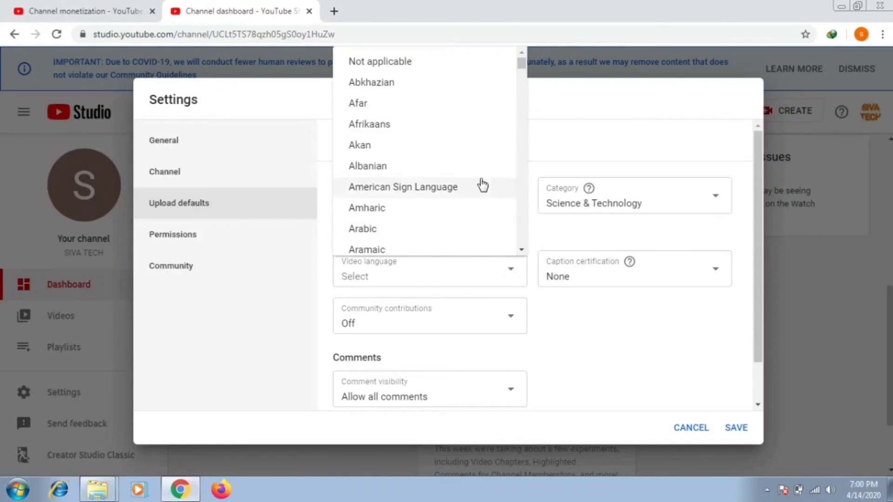
pyautogui.scroll(-20, 470, 191)
pyautogui.scroll(-20, 457, 208)
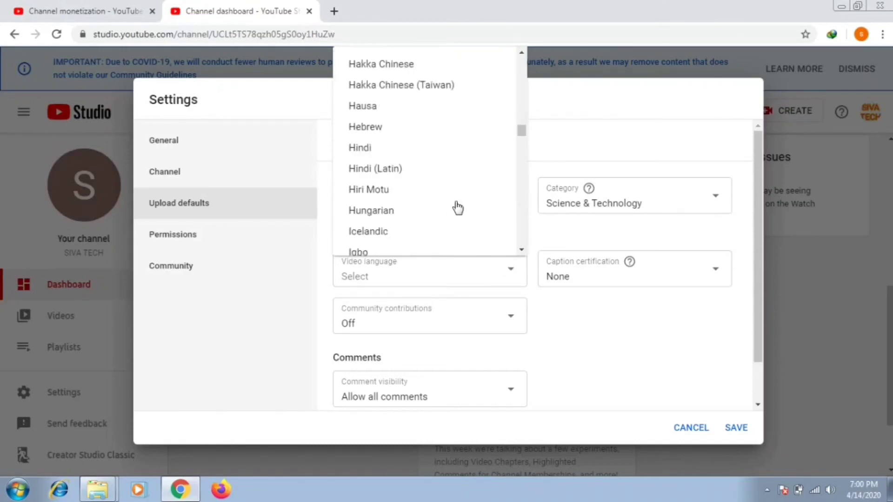
pyautogui.scroll(-18, 453, 209)
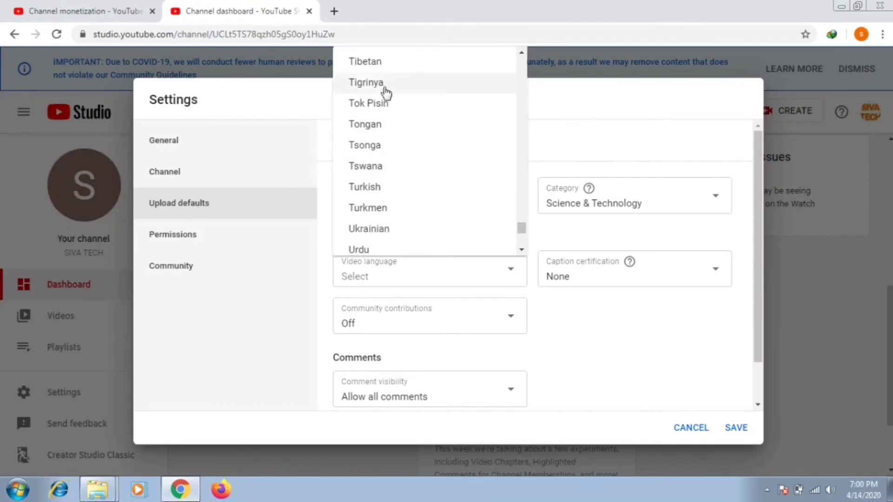
pyautogui.scroll(3, 386, 93)
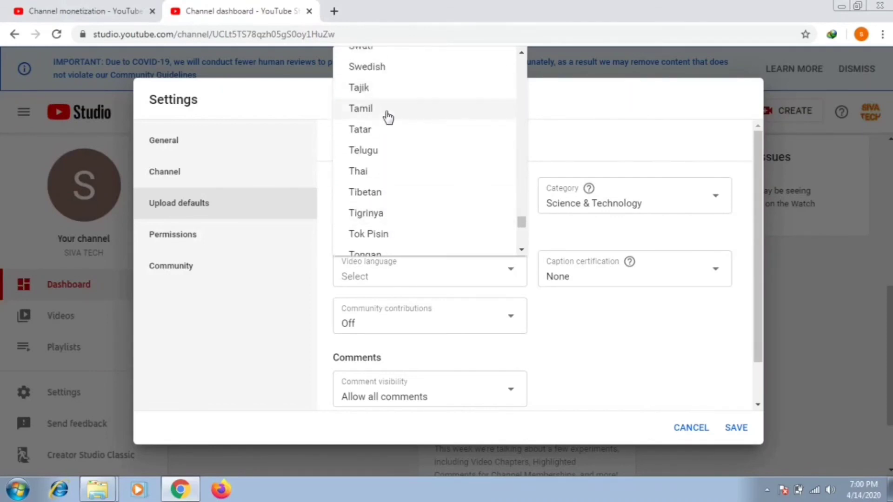
pyautogui.click(386, 112)
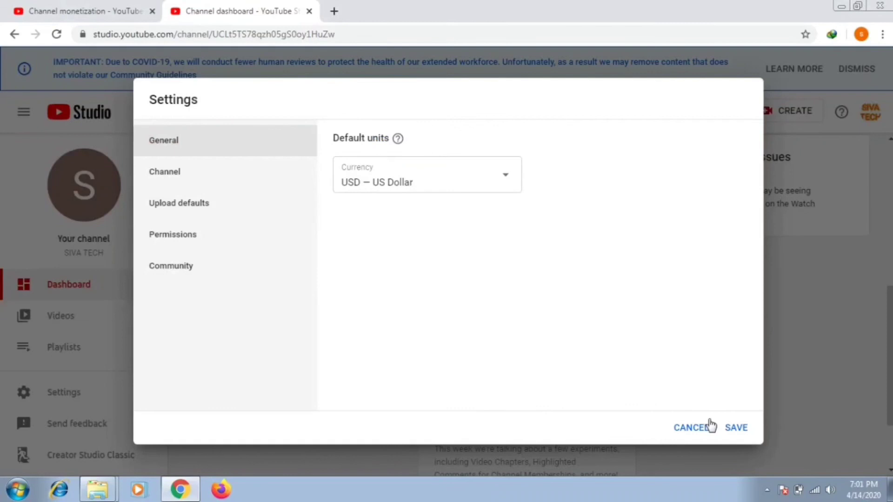
pyautogui.click(736, 428)
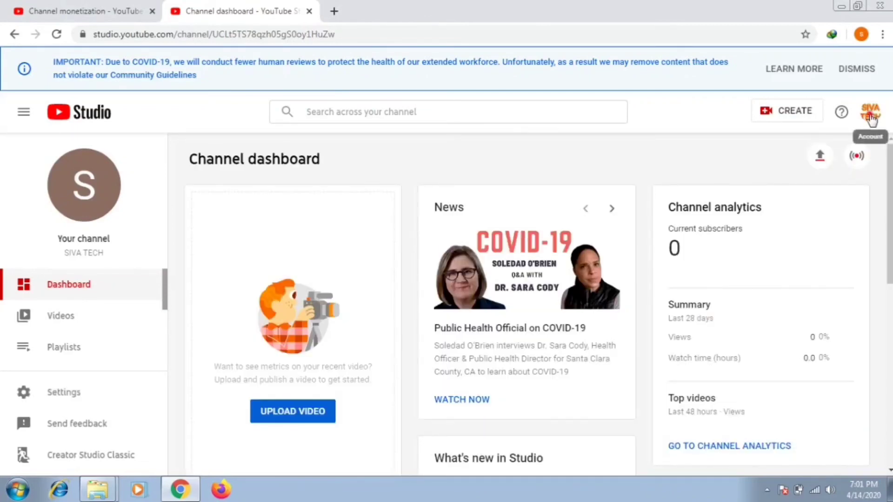
# View the About page of the SIVA TECH channel and sign out of the account.
pyautogui.click(872, 119)
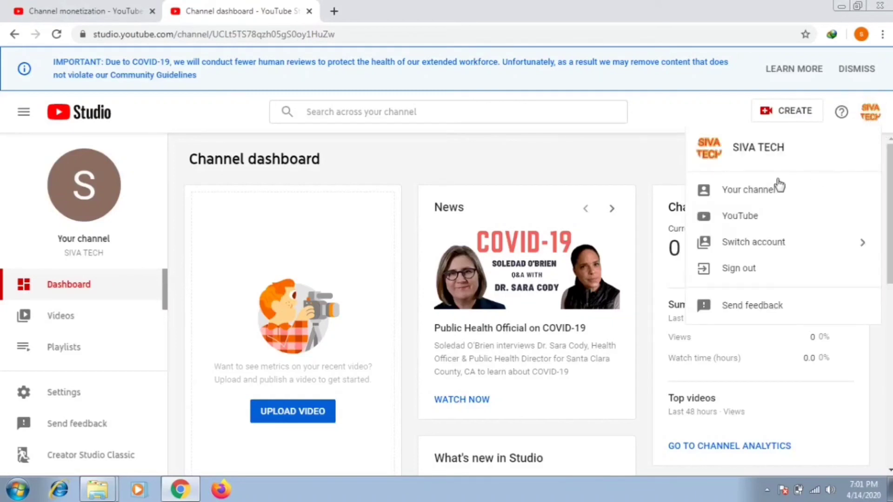
pyautogui.click(739, 189)
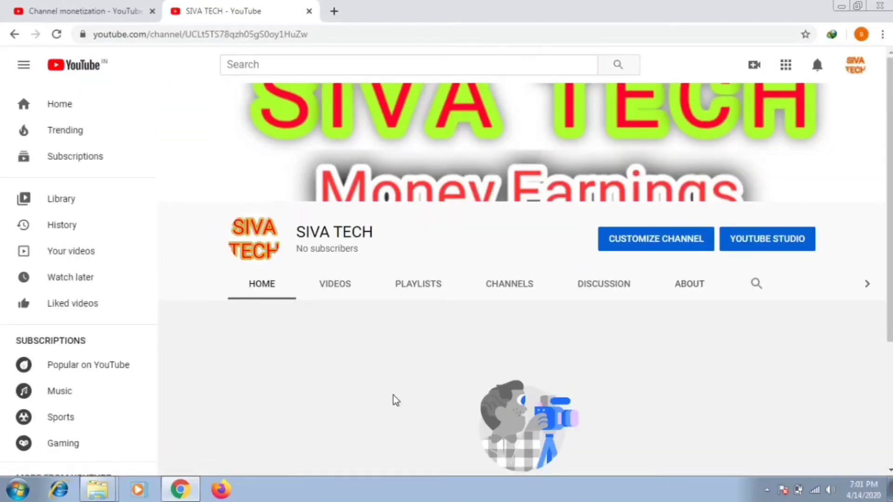
pyautogui.click(689, 284)
pyautogui.click(856, 67)
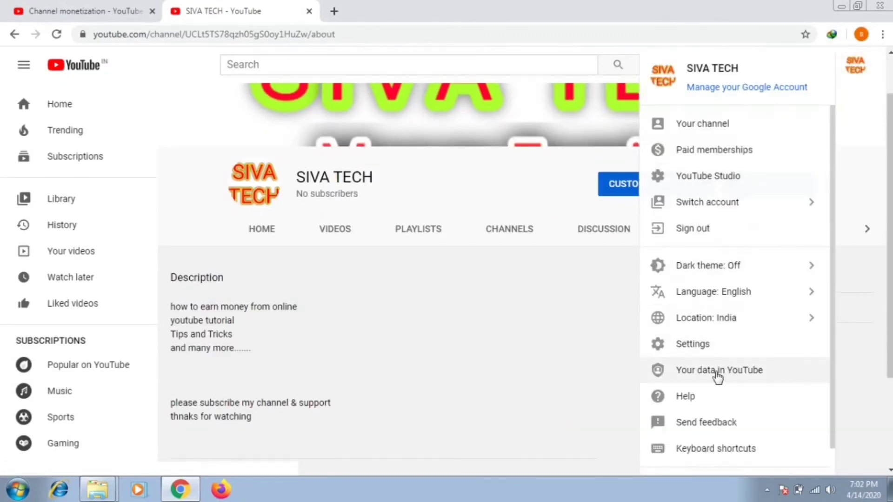
pyautogui.click(706, 233)
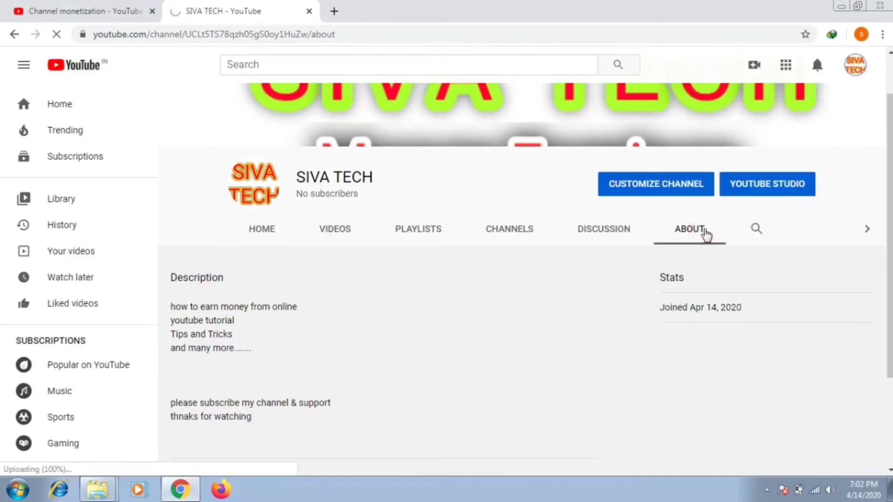